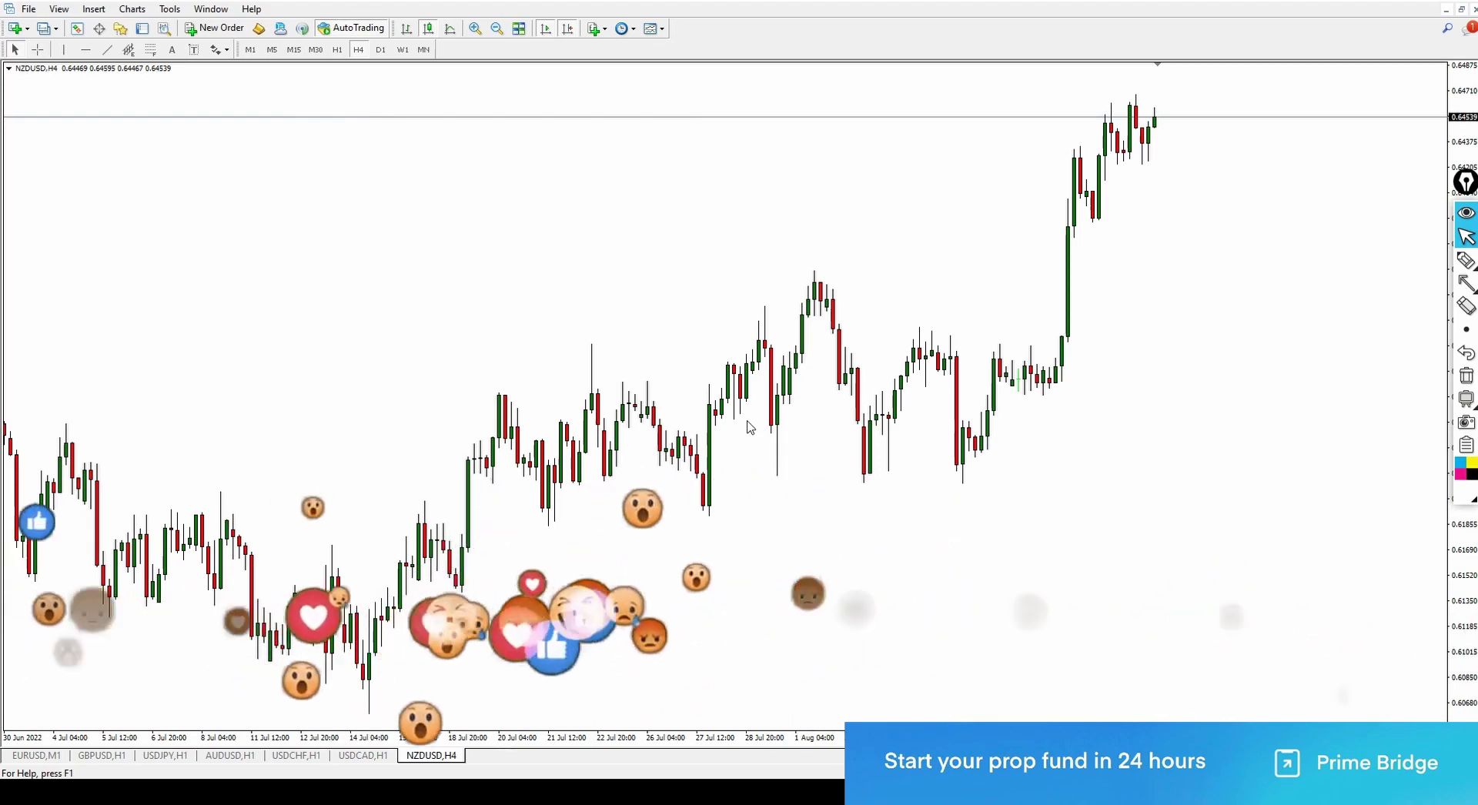
pyautogui.moveTo(497, 438); pyautogui.dragTo(450, 437)
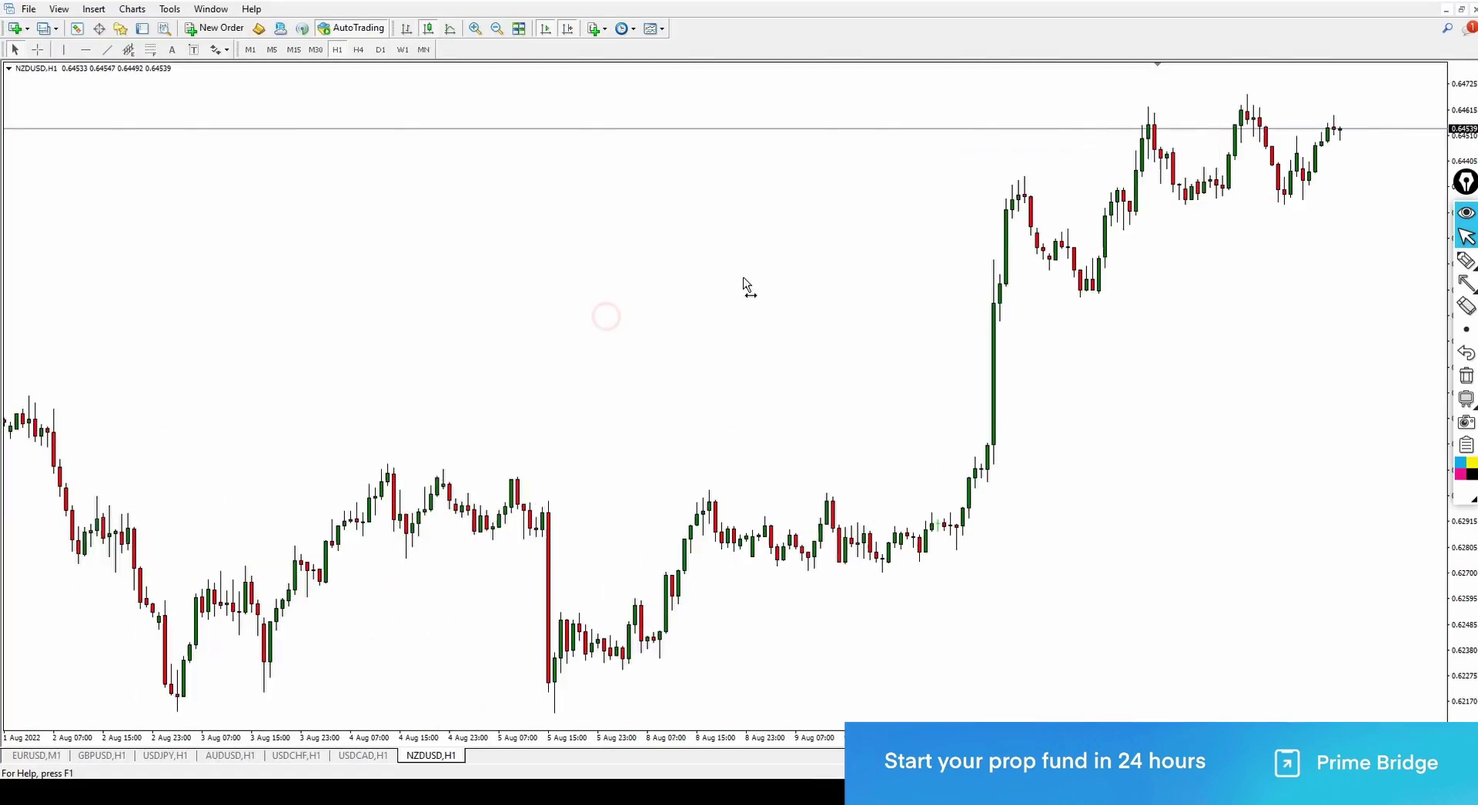
pyautogui.scroll(-5, 743, 288)
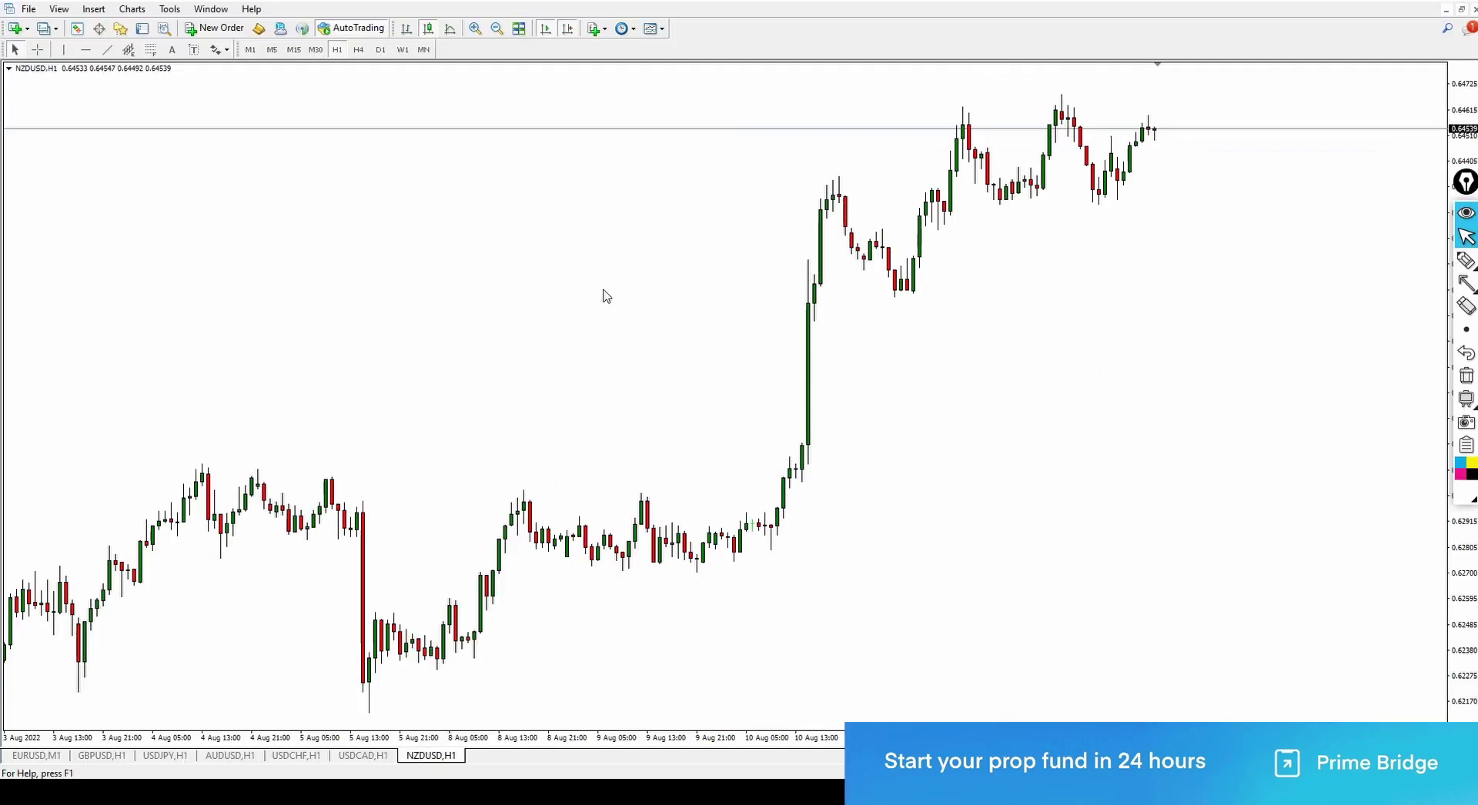
pyautogui.moveTo(439, 284); pyautogui.dragTo(864, 228)
pyautogui.moveTo(512, 283)
pyautogui.mouseDown()
pyautogui.moveTo(961, 209)
pyautogui.moveTo(1055, 211)
pyautogui.moveTo(706, 293)
pyautogui.moveTo(590, 307)
pyautogui.moveTo(403, 294)
pyautogui.mouseUp()
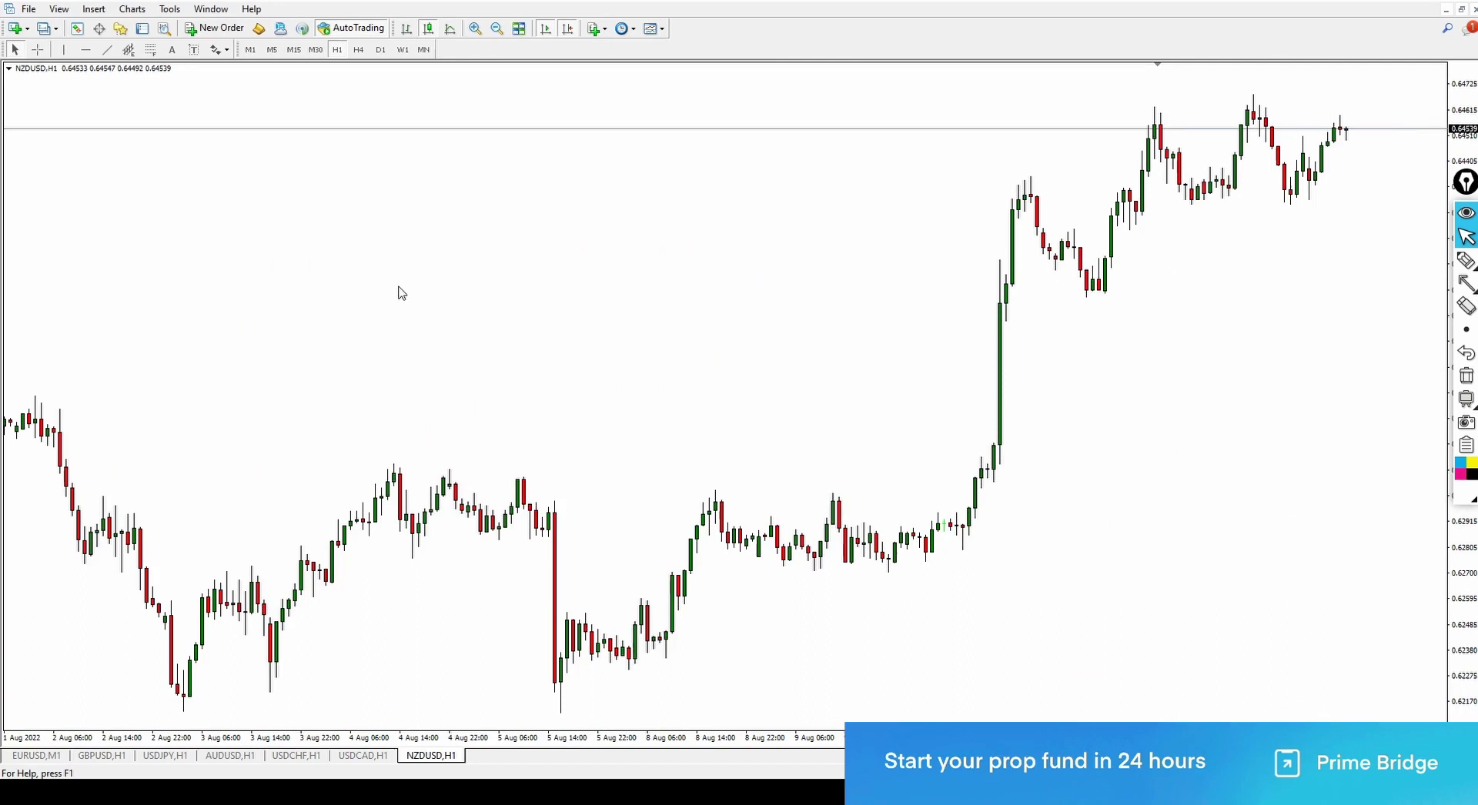
pyautogui.moveTo(594, 271); pyautogui.dragTo(146, 171)
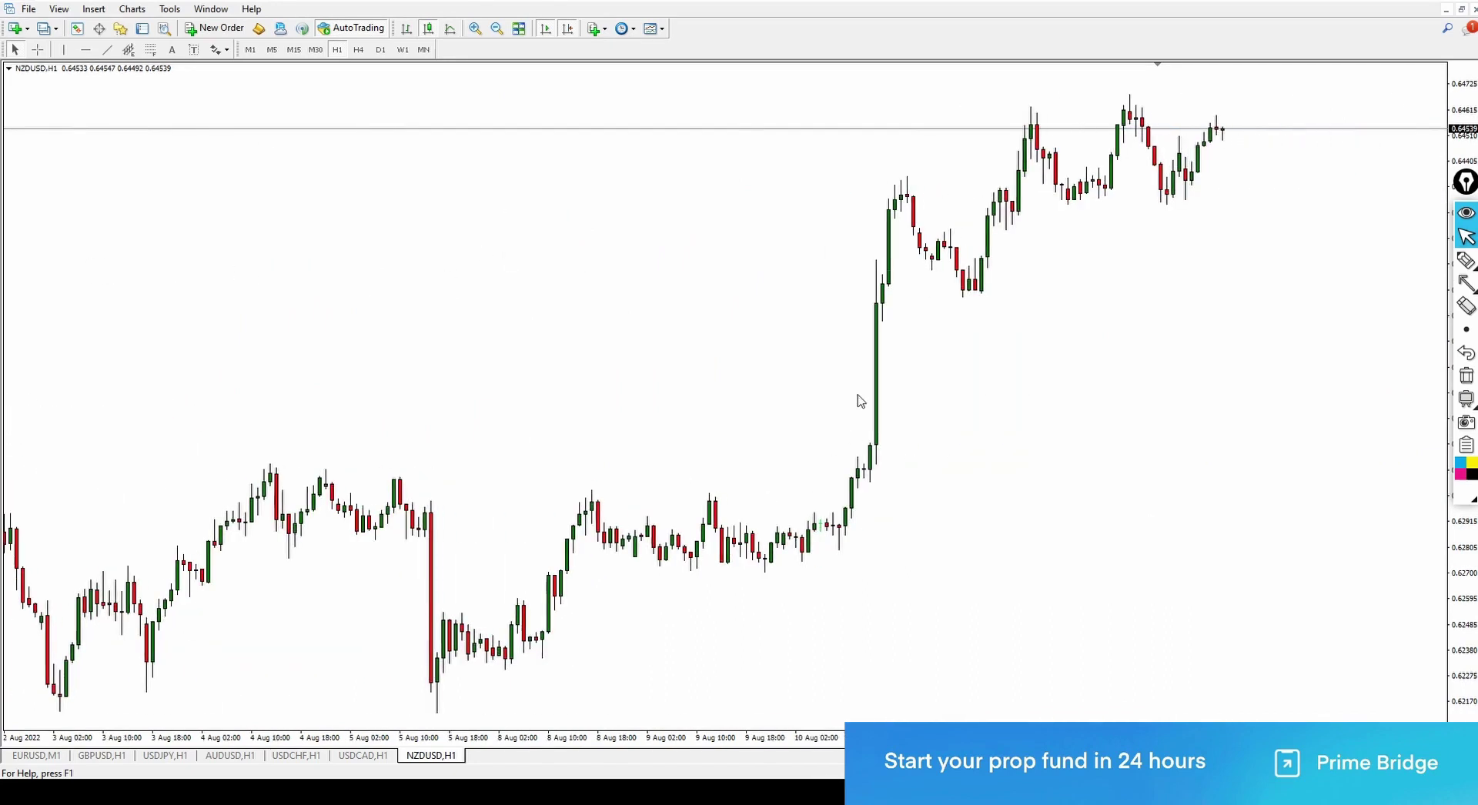
# - Switch the NZDUSD chart to the daily timeframe and enlarge the candles
pyautogui.click(359, 50)
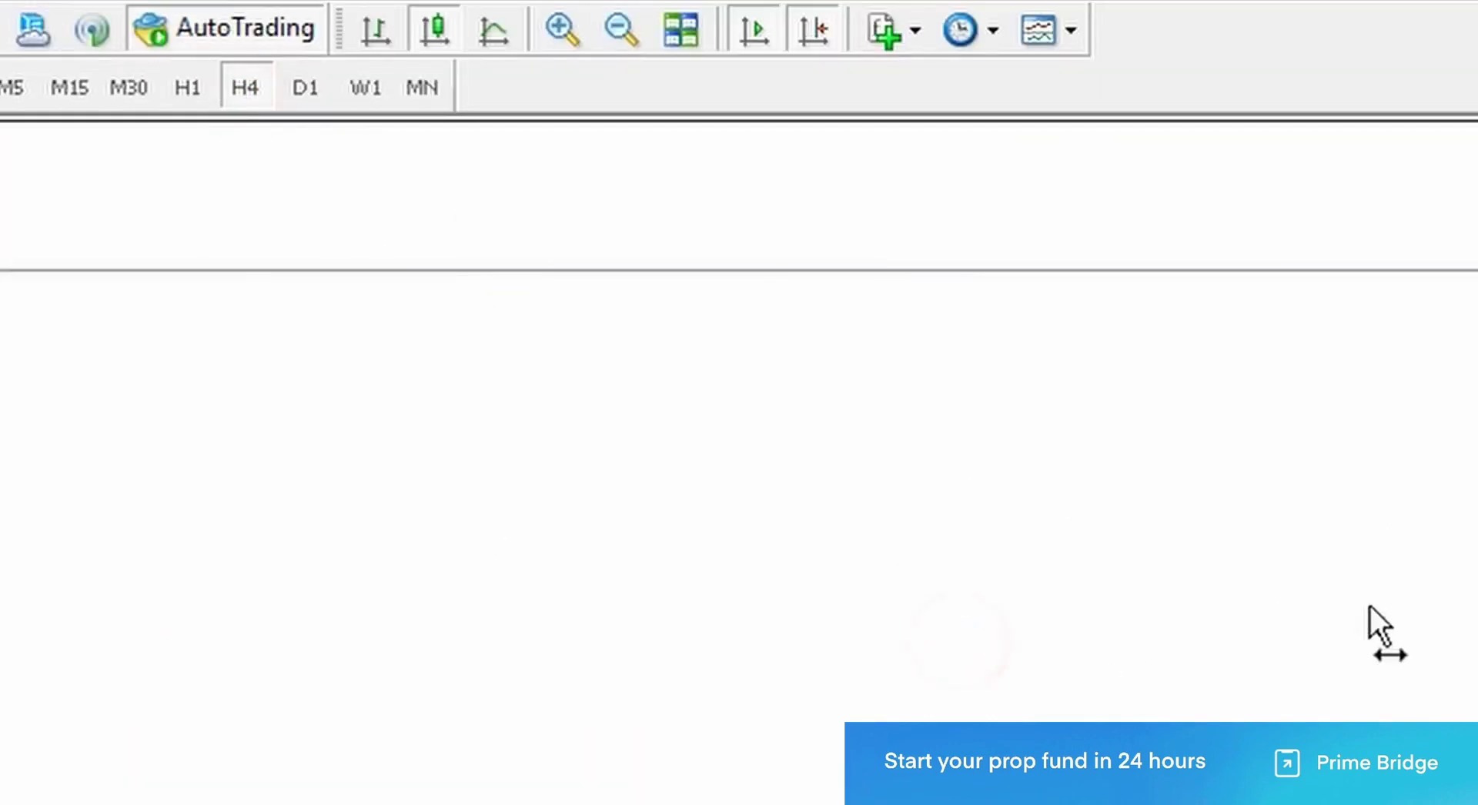
pyautogui.click(301, 88)
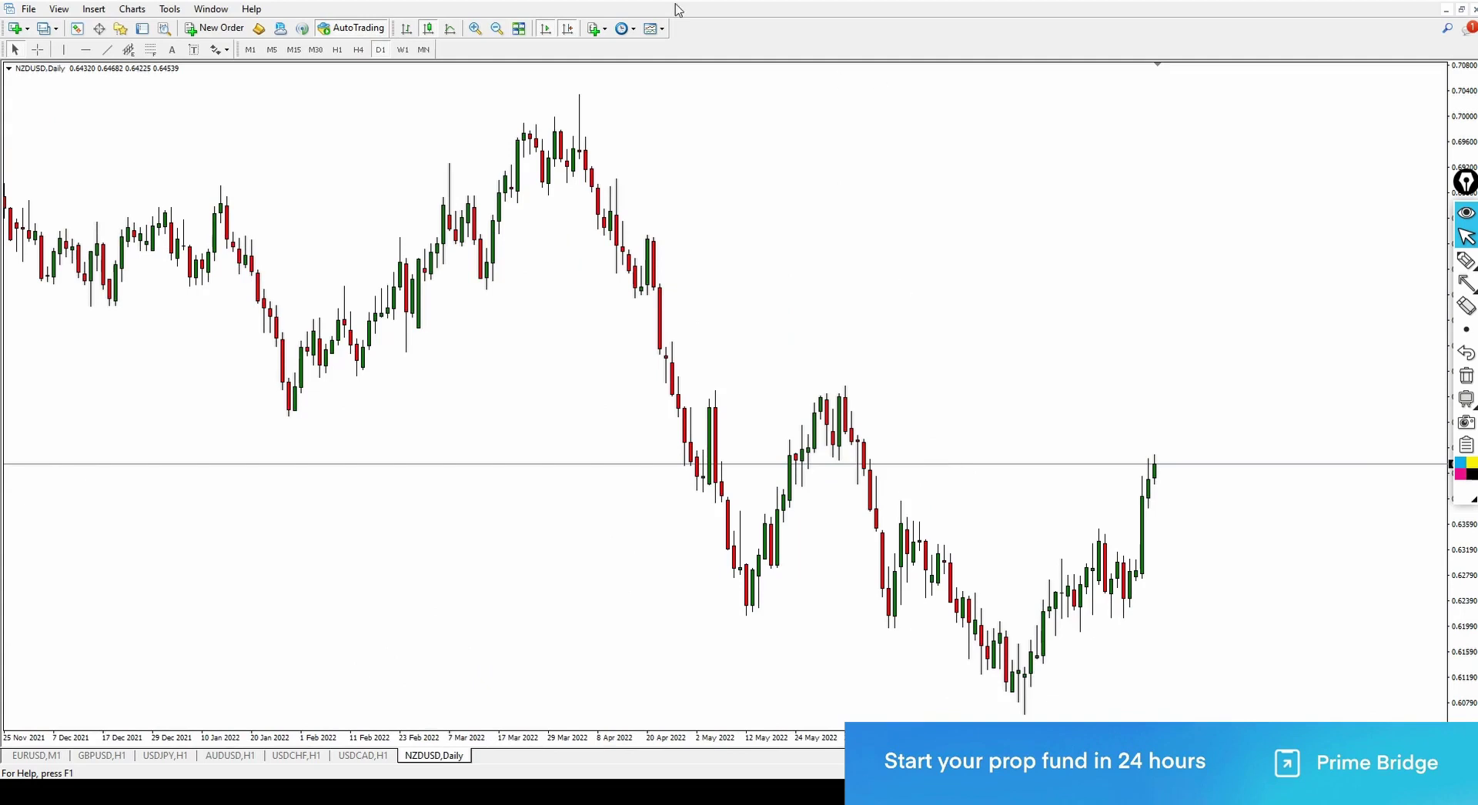
pyautogui.click(475, 28)
pyautogui.scroll(2, 832, 400)
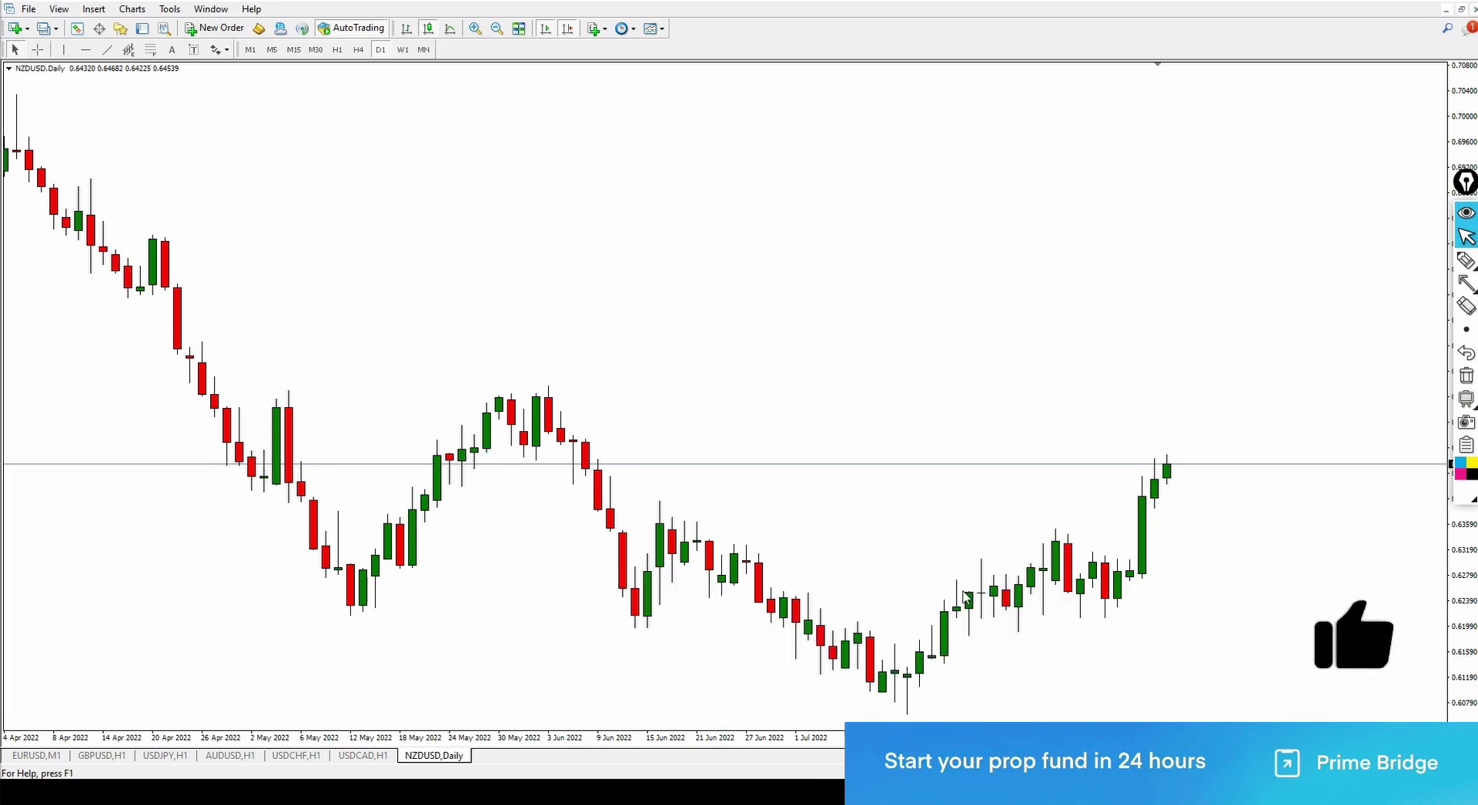
# - Draw horizontal lines on the daily chart at about 0.60820, 0.63668, 0.63402 and 0.62311 to mark key levels
pyautogui.click(87, 51)
pyautogui.click(909, 703)
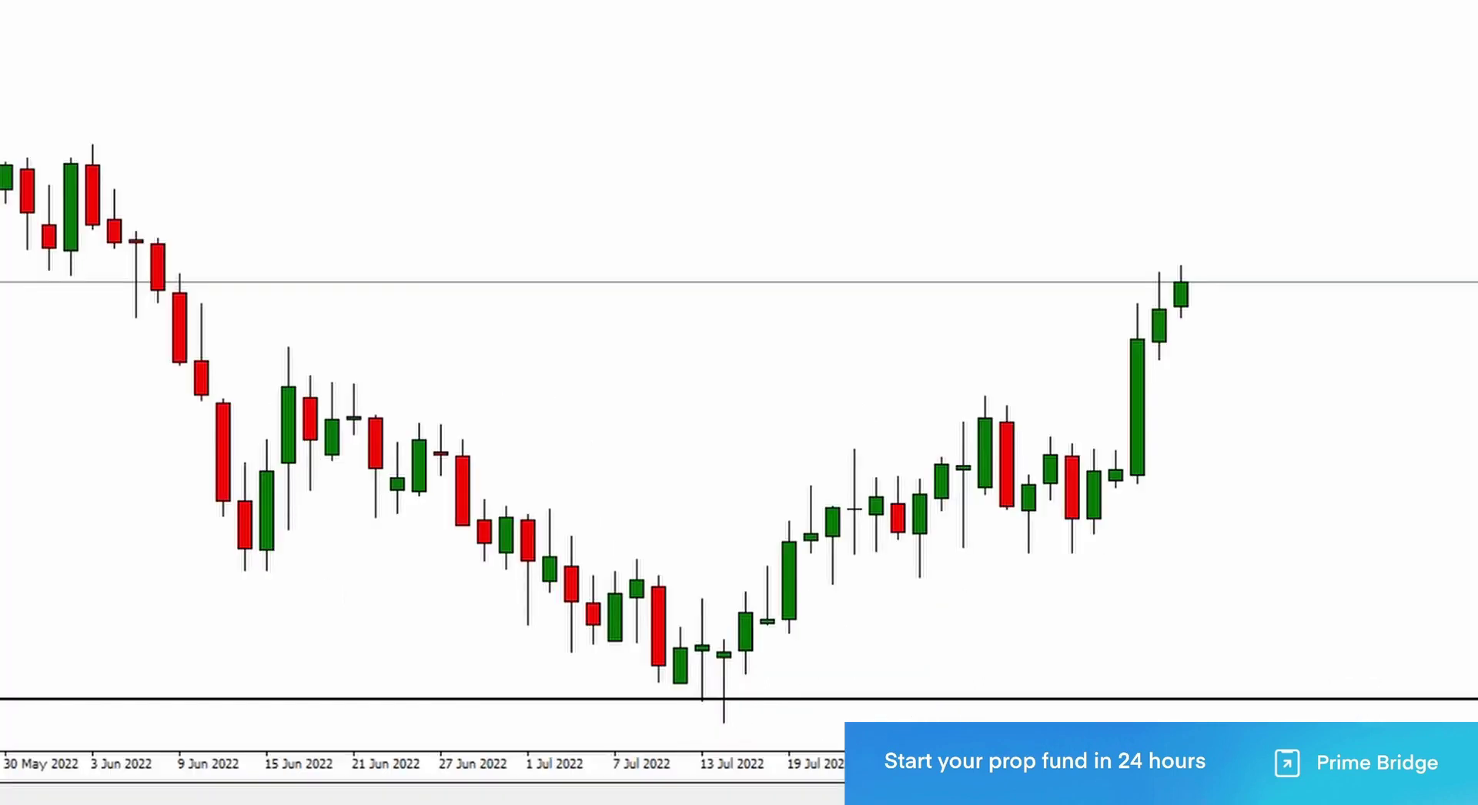
pyautogui.click(319, 379)
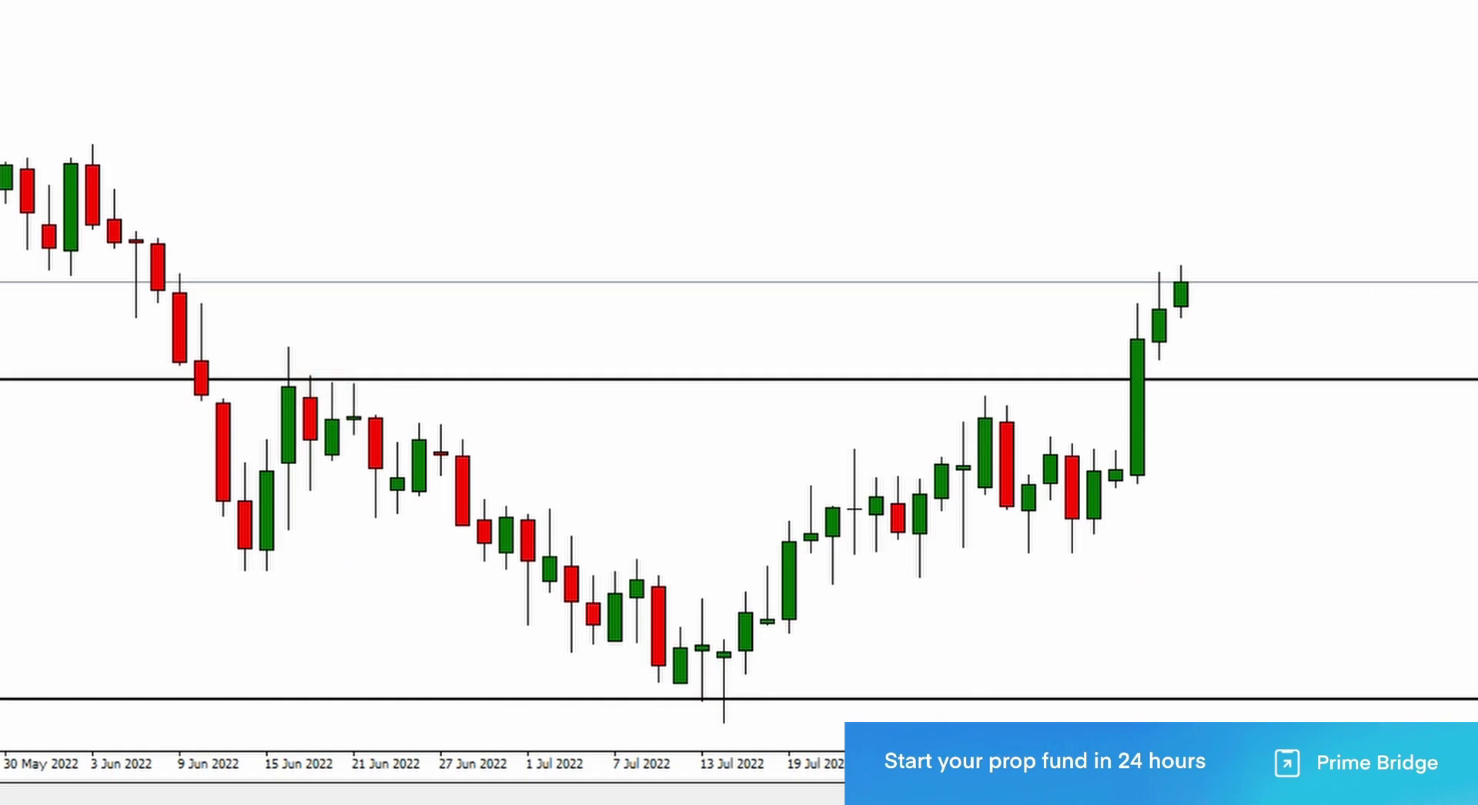
pyautogui.click(1005, 408)
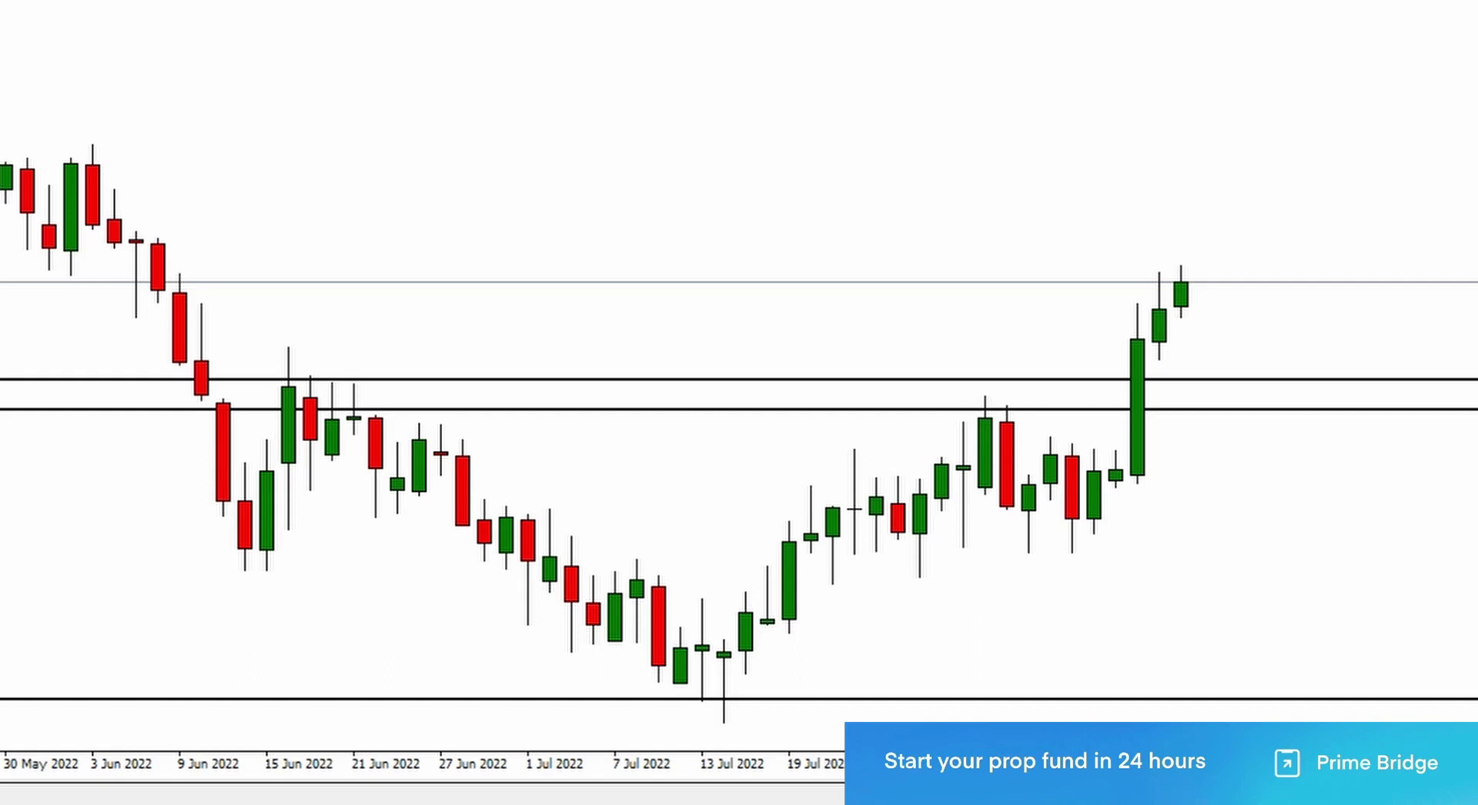
pyautogui.click(1096, 531)
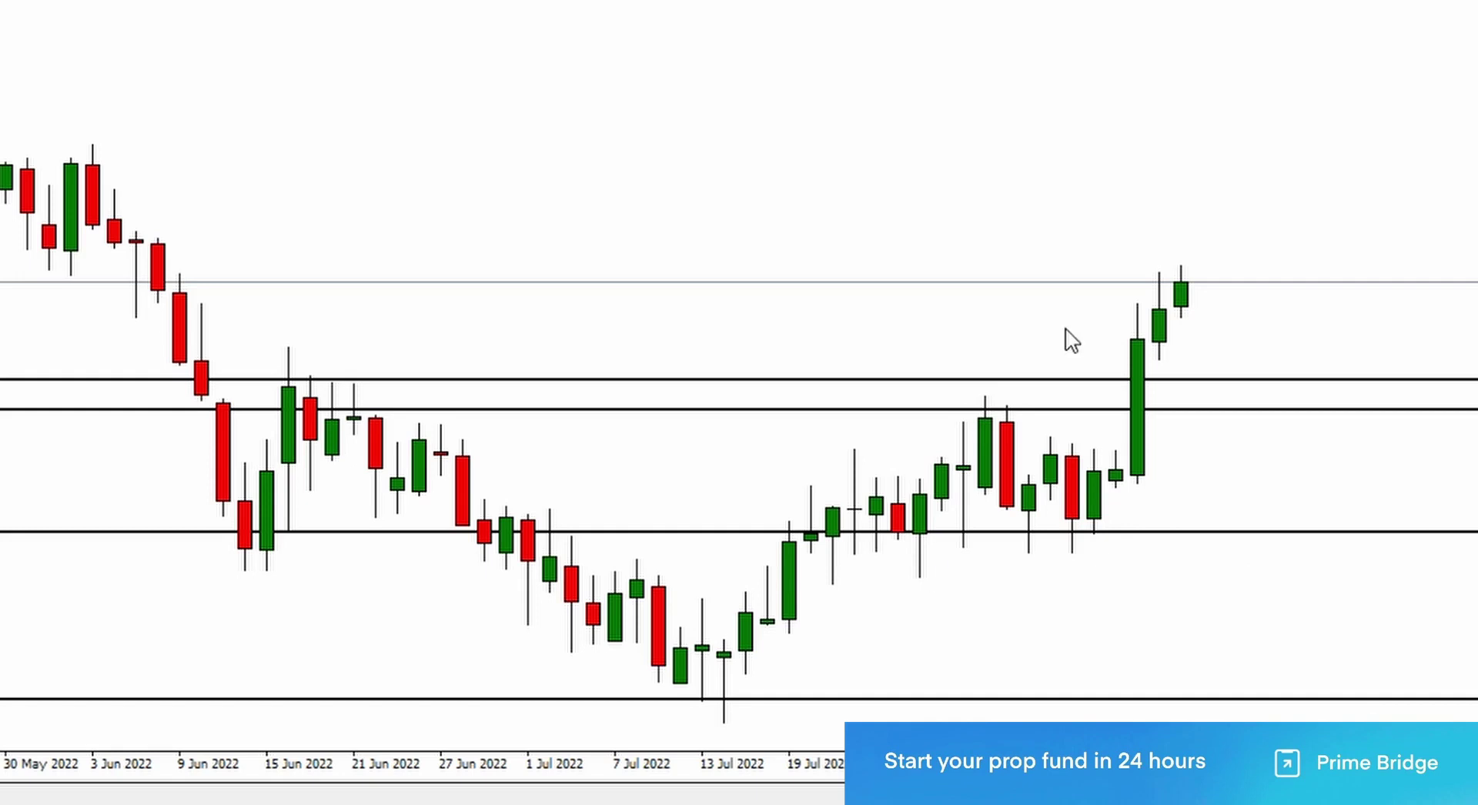
# - Add a horizontal line at about 0.6463 along the most recent daily highs
pyautogui.moveTo(287, 59); pyautogui.dragTo(389, 74)
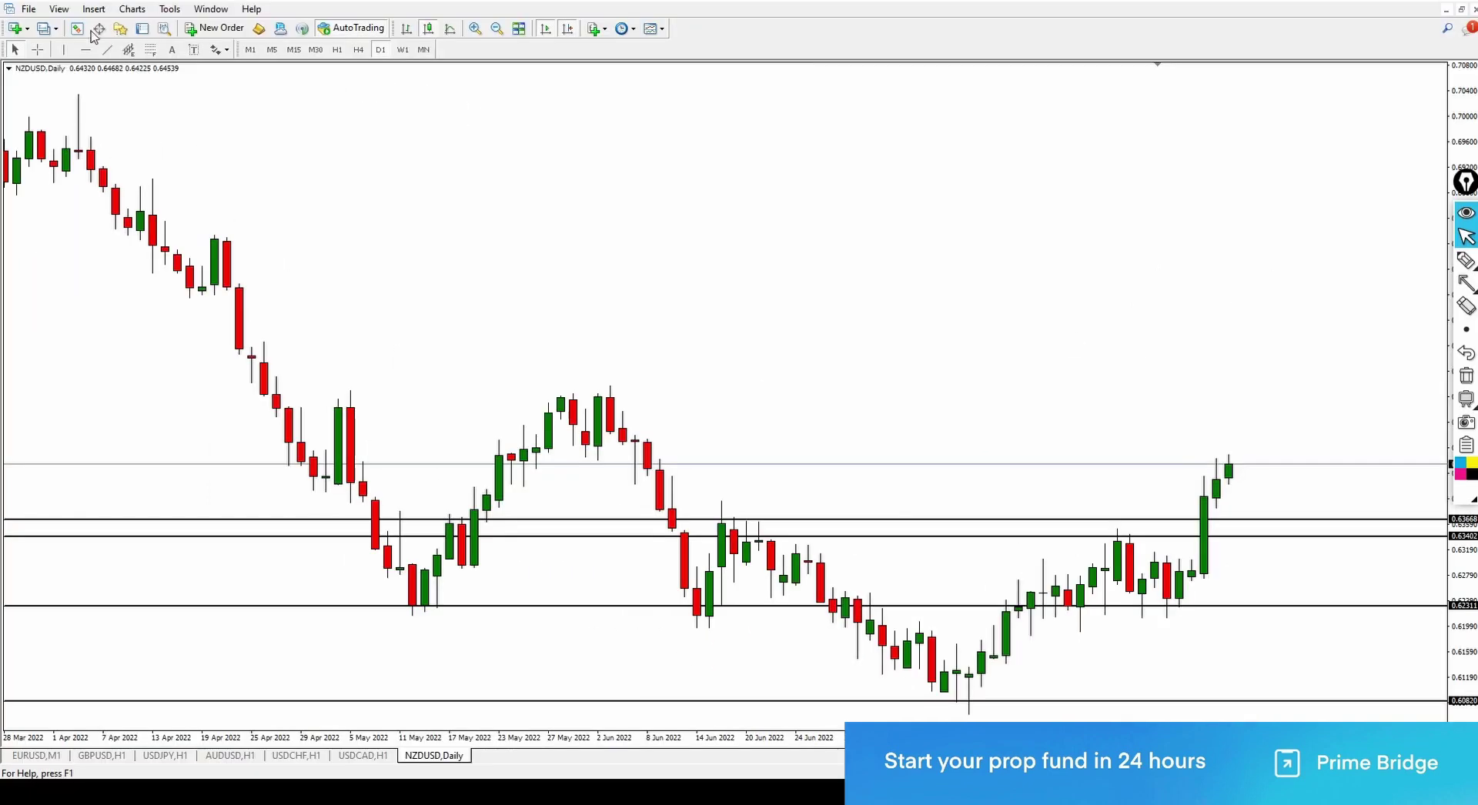
pyautogui.click(86, 49)
pyautogui.click(1232, 460)
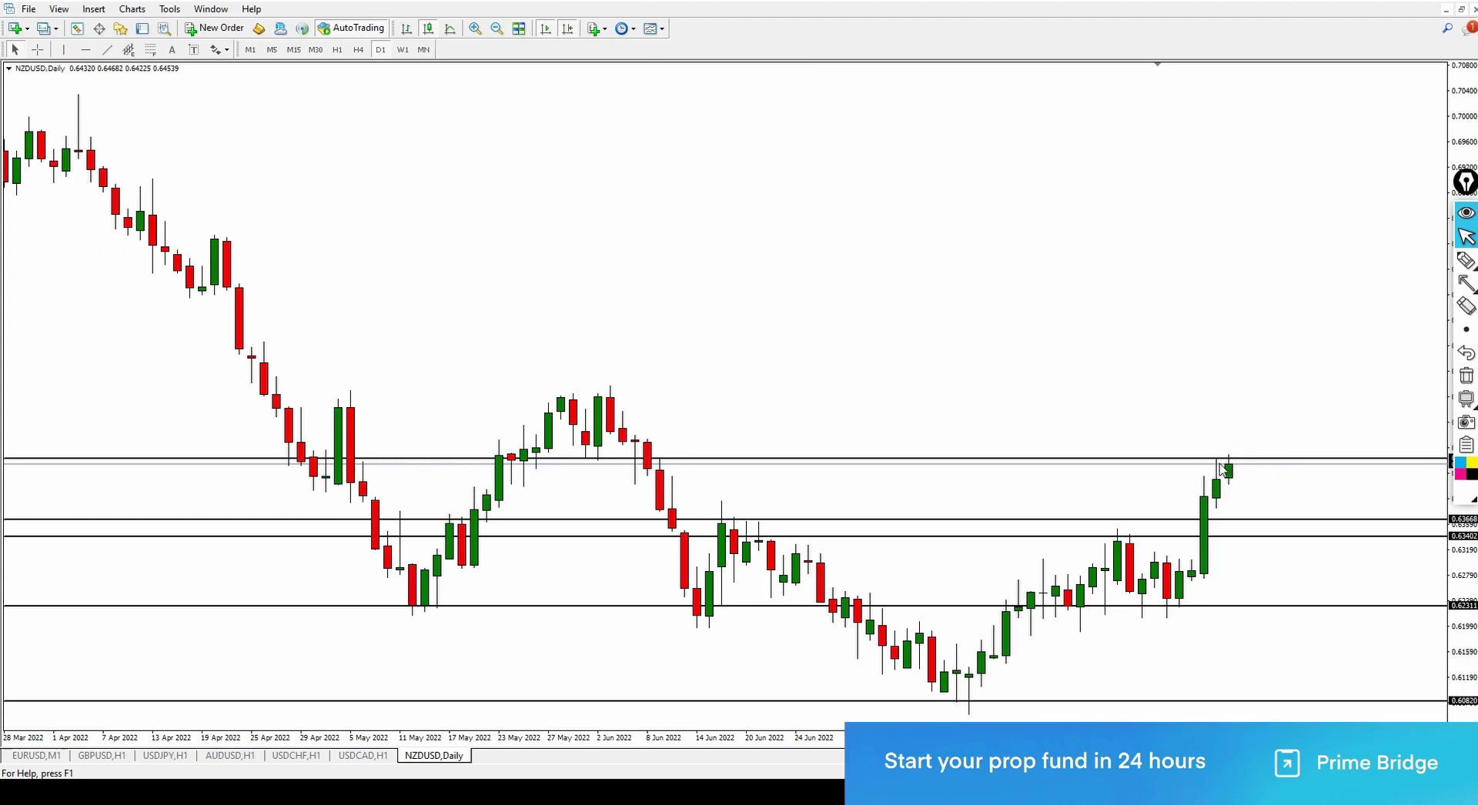
pyautogui.click(1051, 239)
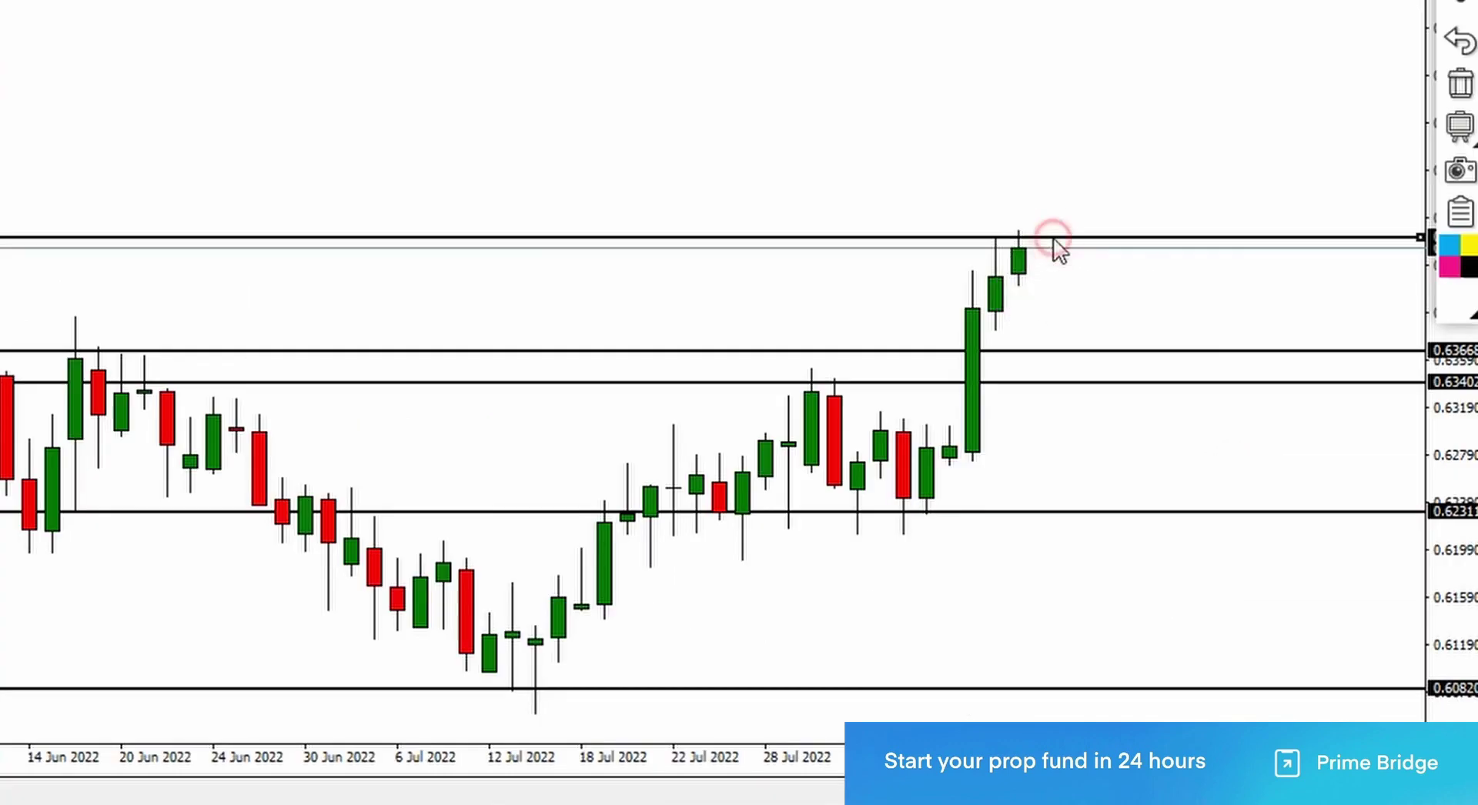
pyautogui.moveTo(1054, 238); pyautogui.dragTo(1053, 238)
pyautogui.click(346, 238)
pyautogui.moveTo(473, 54); pyautogui.dragTo(127, 35)
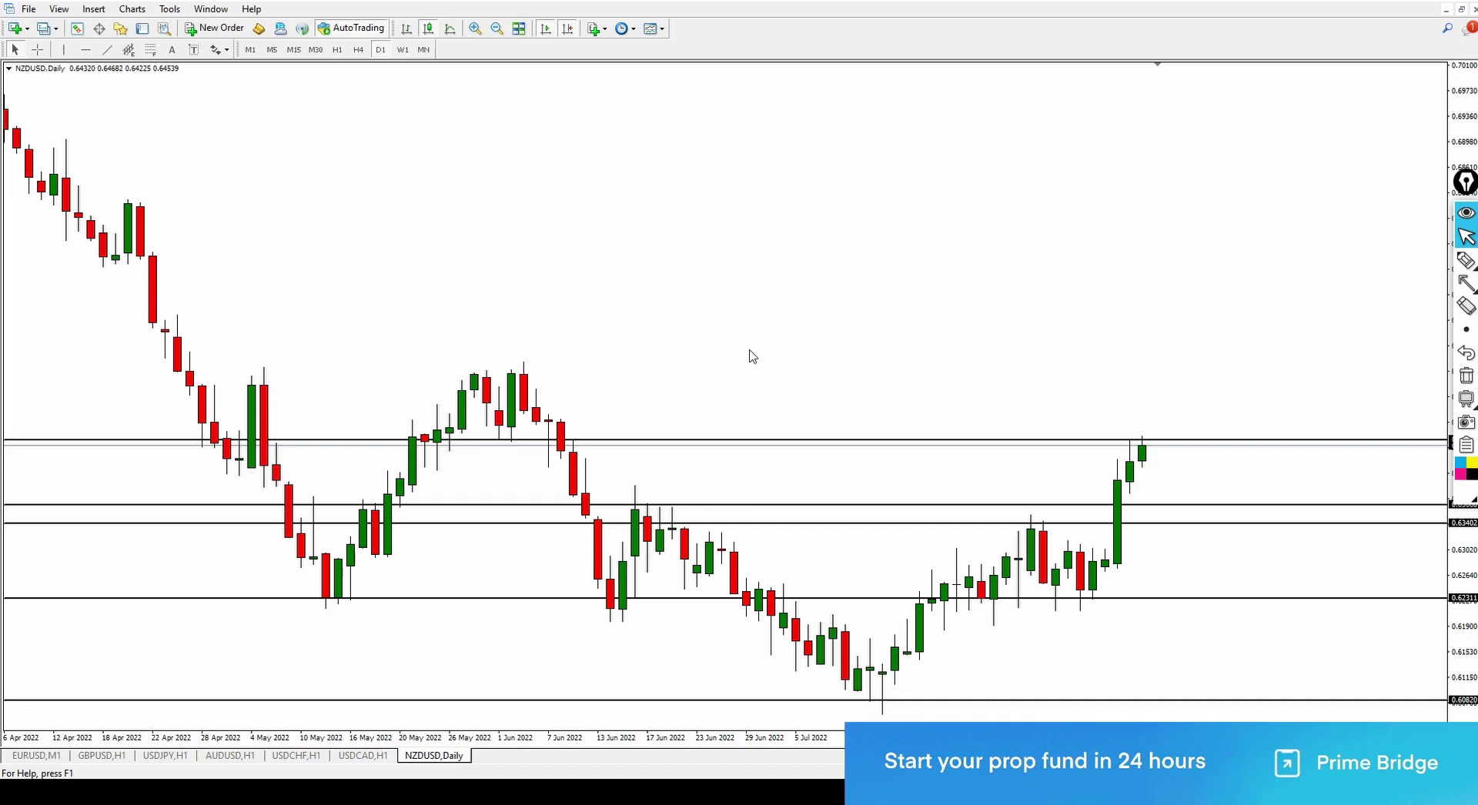
# - Switch to the four-hour timeframe and examine how past and recent candles react around the drawn horizontal levels
pyautogui.moveTo(600, 317); pyautogui.dragTo(768, 295)
pyautogui.click(357, 50)
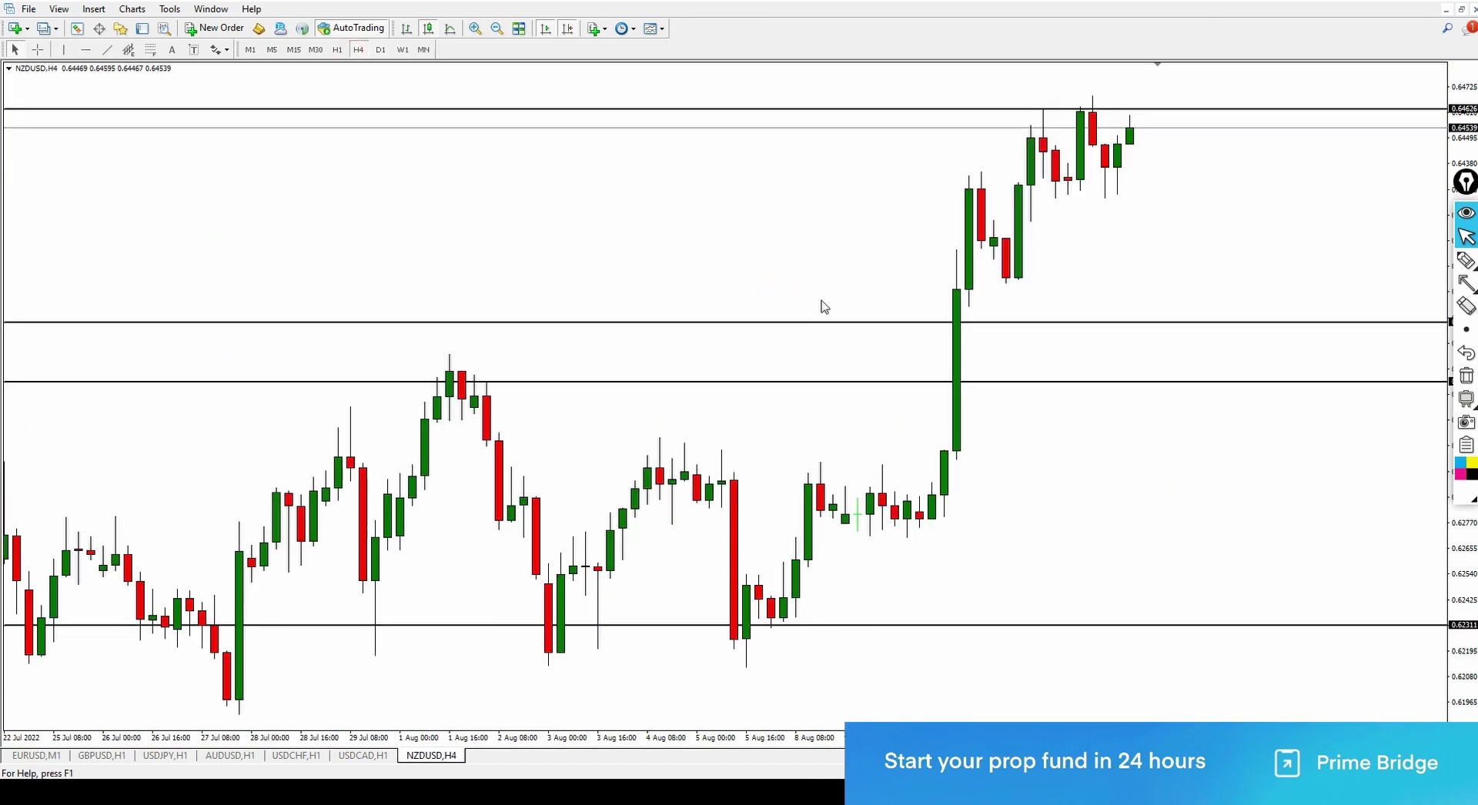
pyautogui.moveTo(569, 201); pyautogui.dragTo(645, 198)
pyautogui.scroll(5, 654, 202)
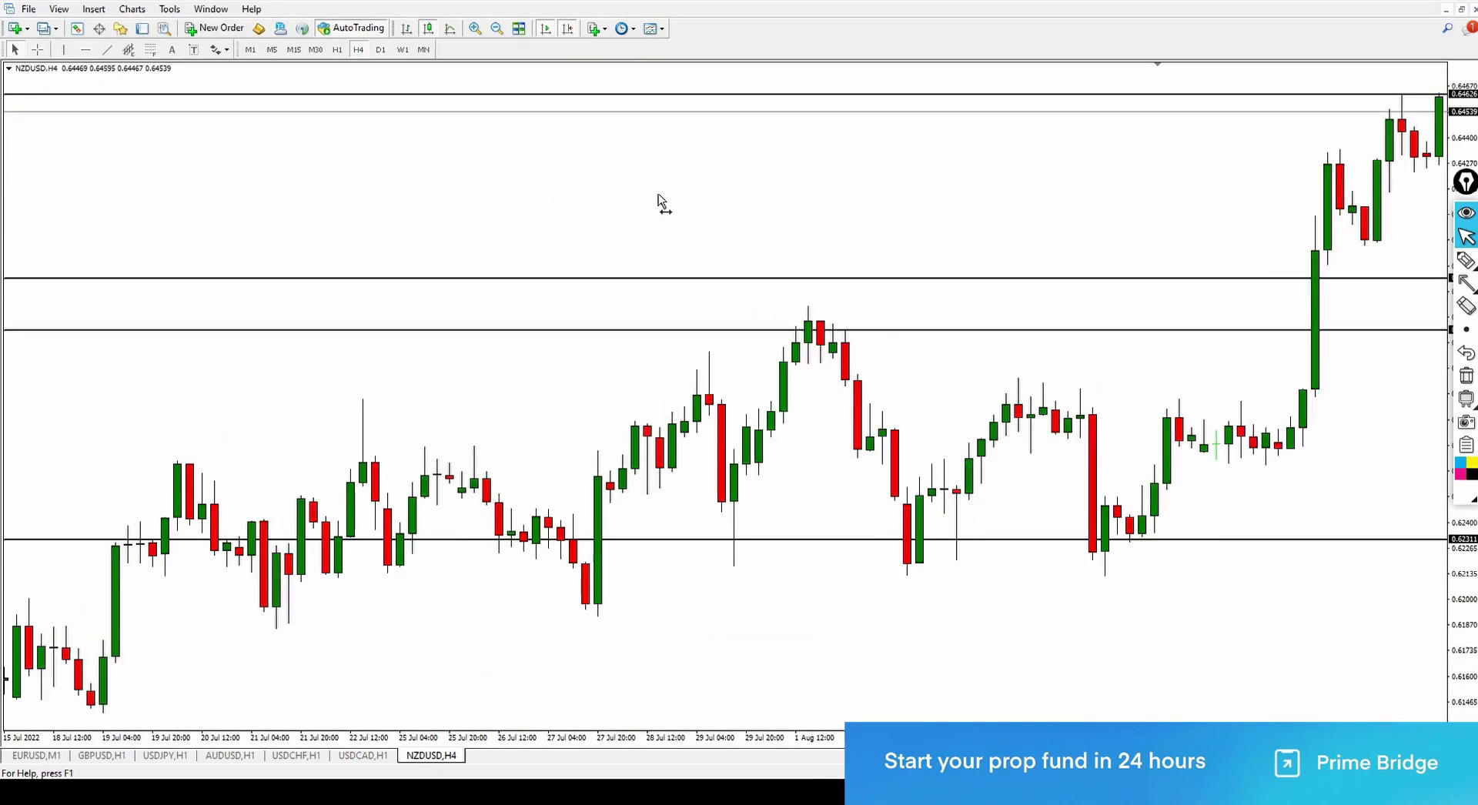
pyautogui.scroll(-8, 660, 205)
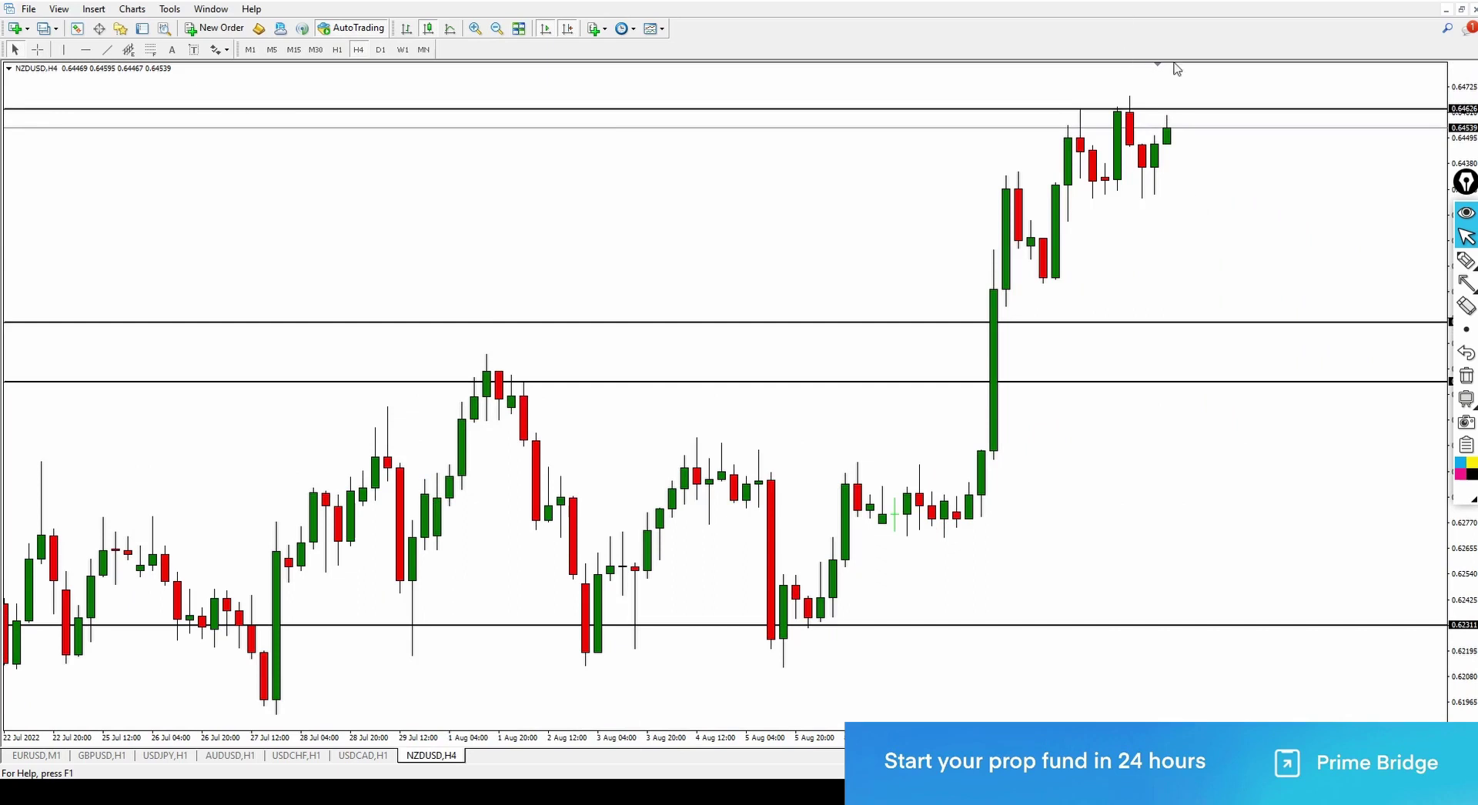
pyautogui.scroll(10, 616, 193)
pyautogui.scroll(15, 561, 212)
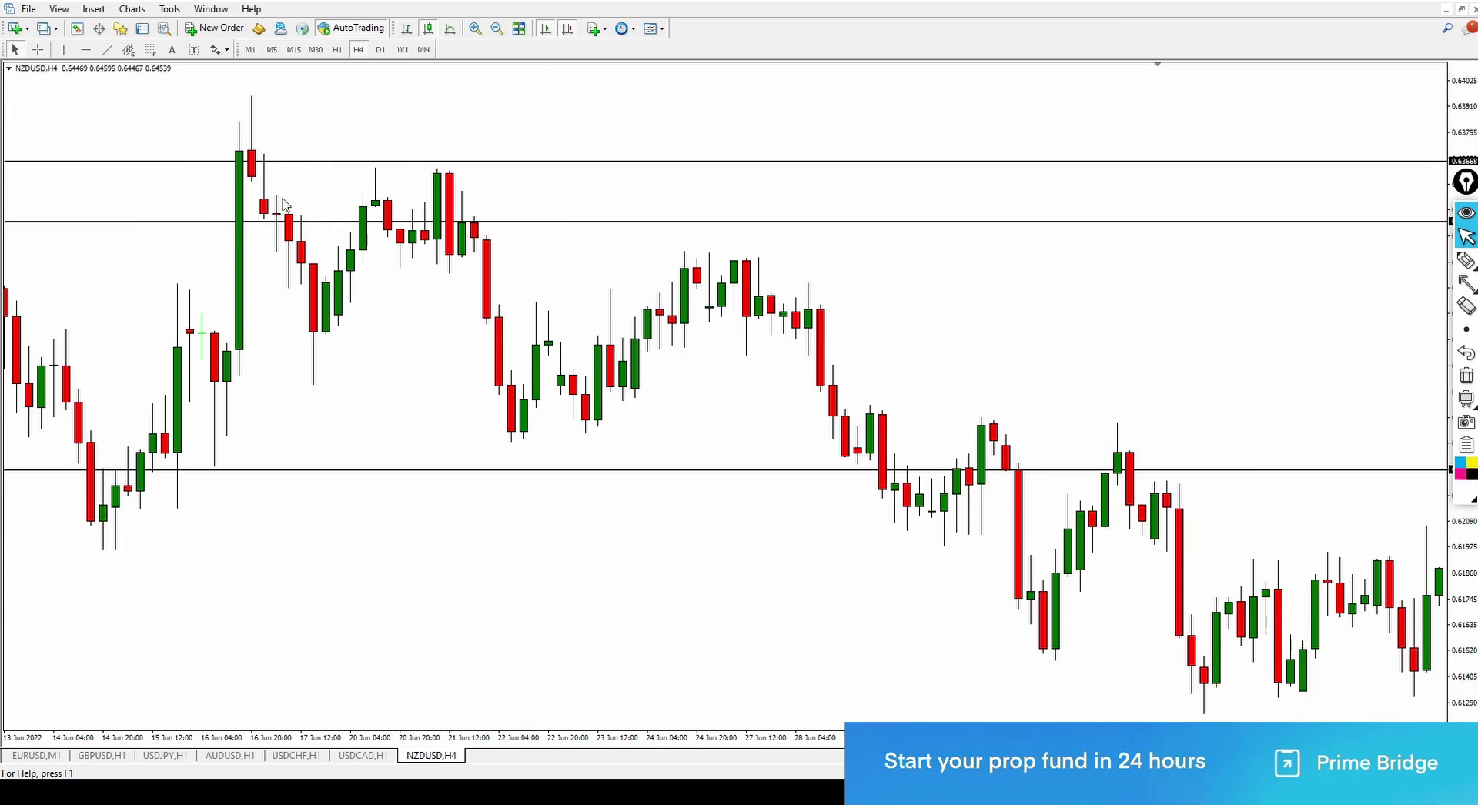
pyautogui.scroll(10, 205, 251)
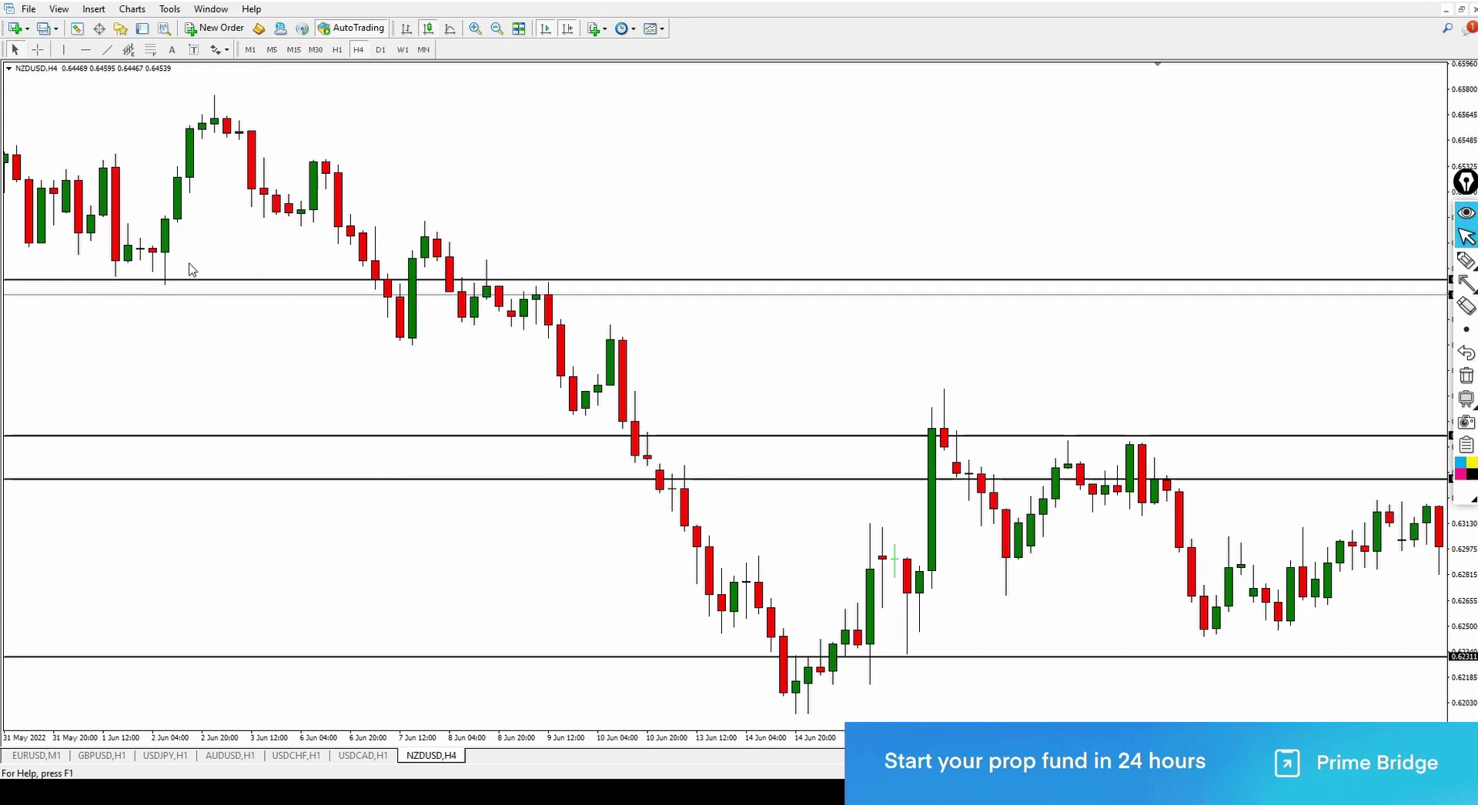
pyautogui.scroll(-20, 783, 343)
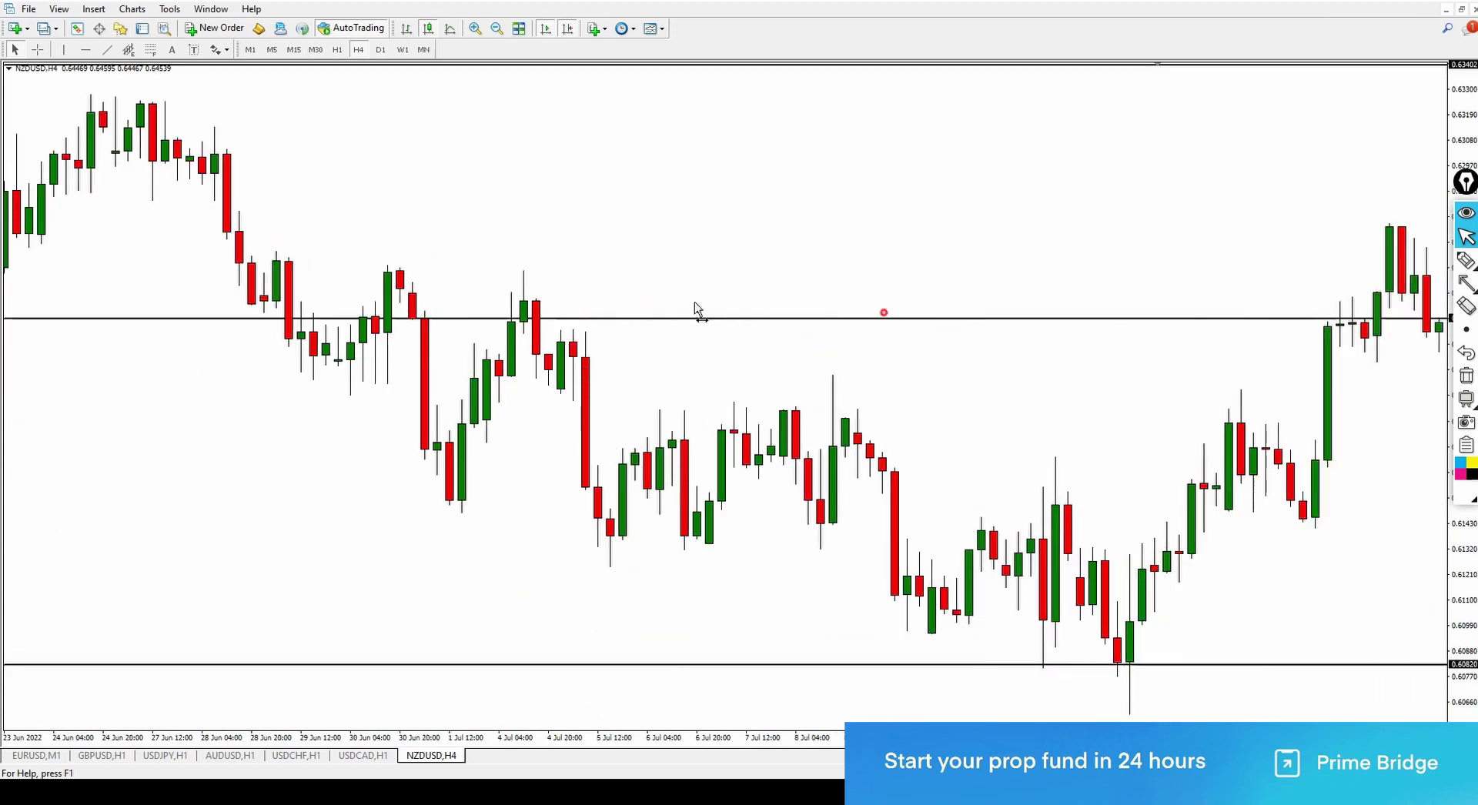
pyautogui.scroll(-15, 918, 524)
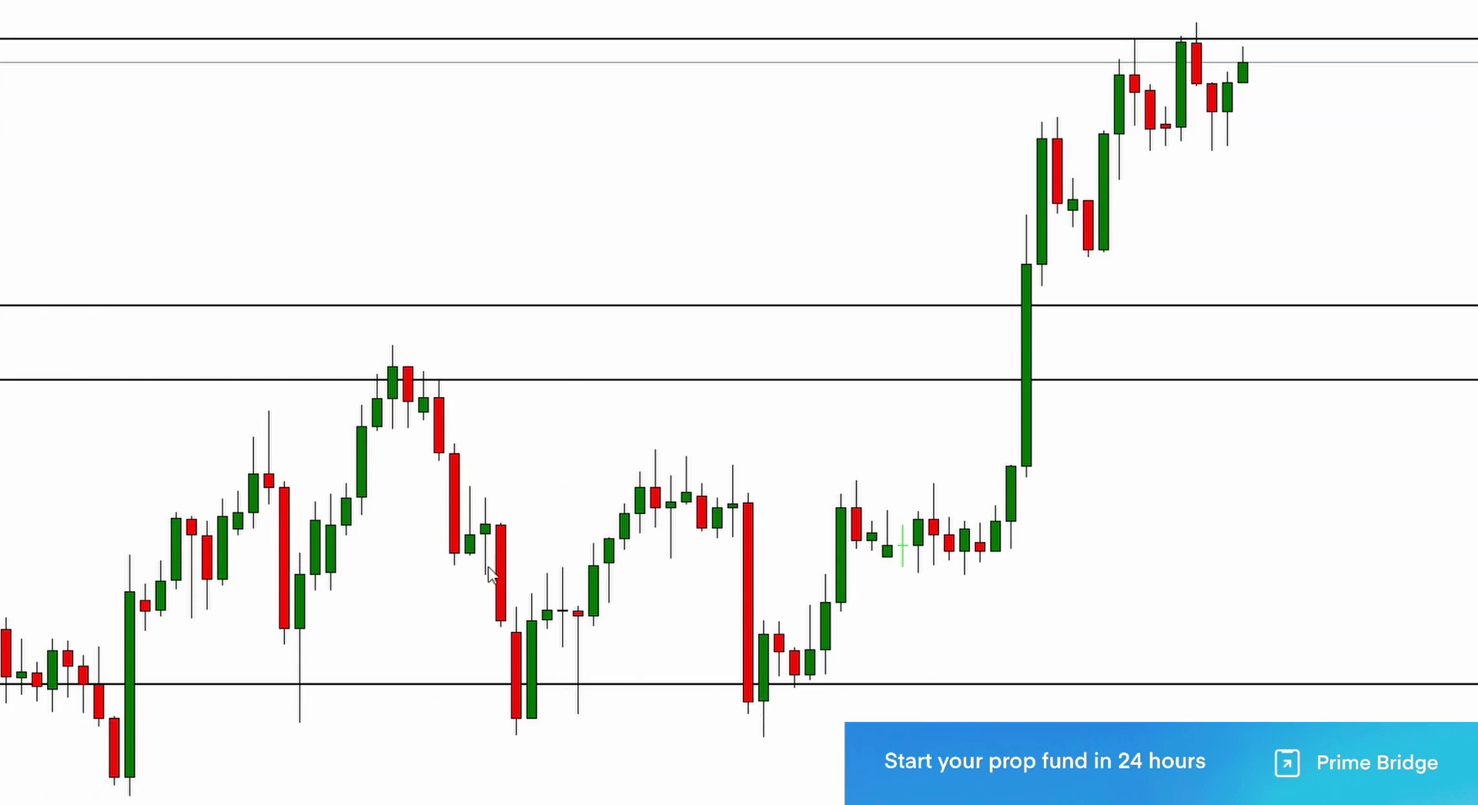
pyautogui.moveTo(363, 584); pyautogui.dragTo(1132, 558)
pyautogui.moveTo(543, 620); pyautogui.dragTo(837, 630)
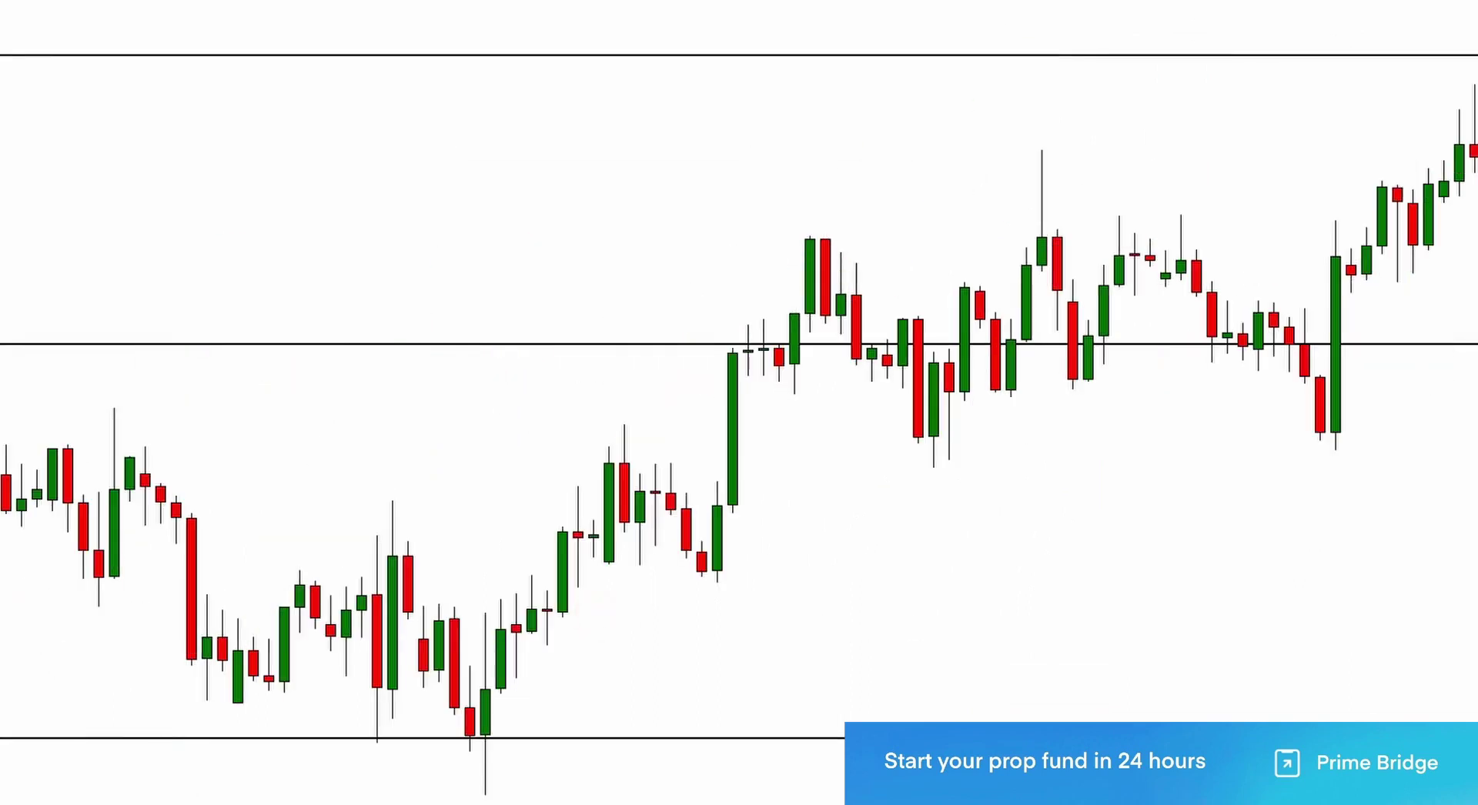
pyautogui.moveTo(69, 616); pyautogui.dragTo(515, 610)
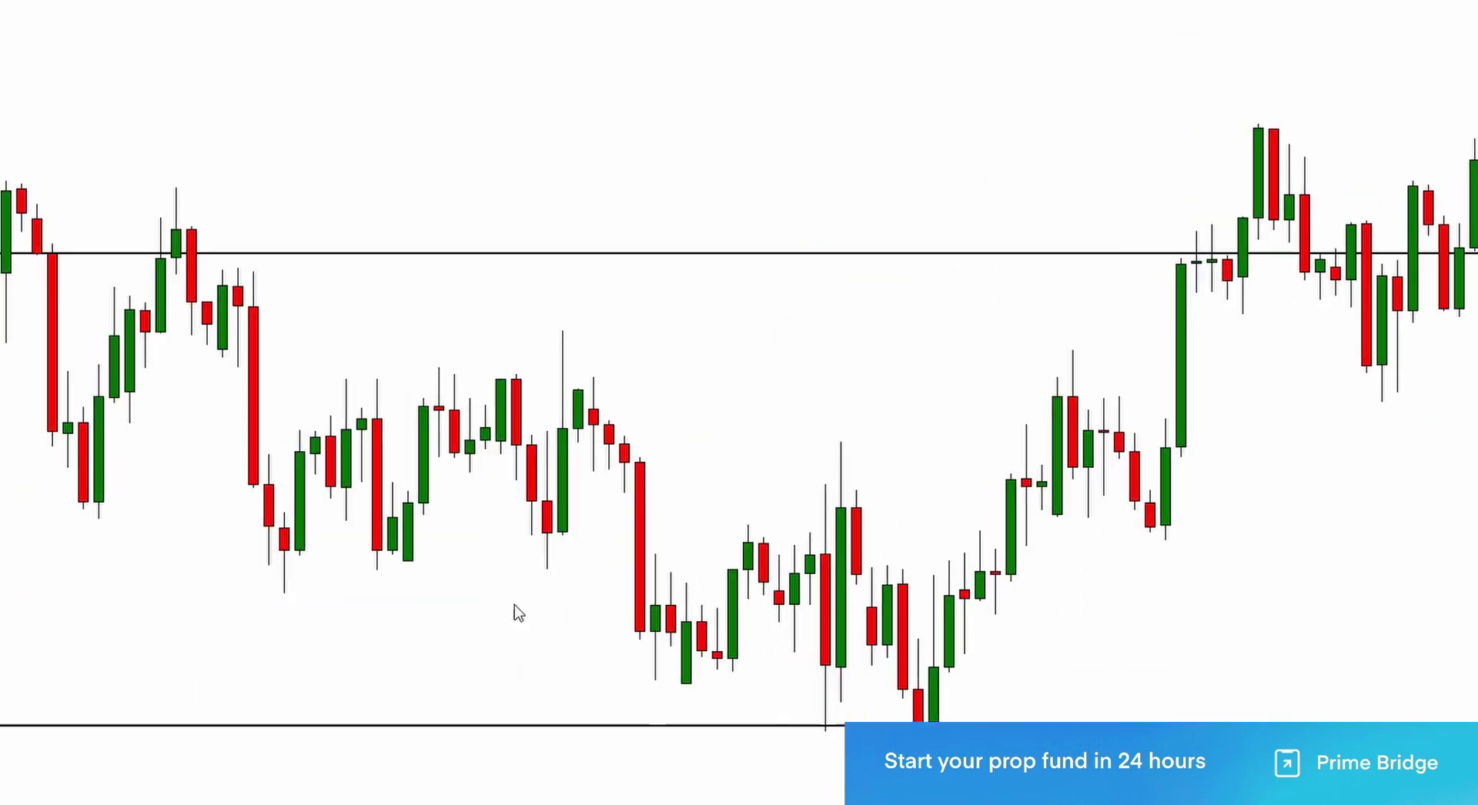
pyautogui.moveTo(361, 616); pyautogui.dragTo(709, 667)
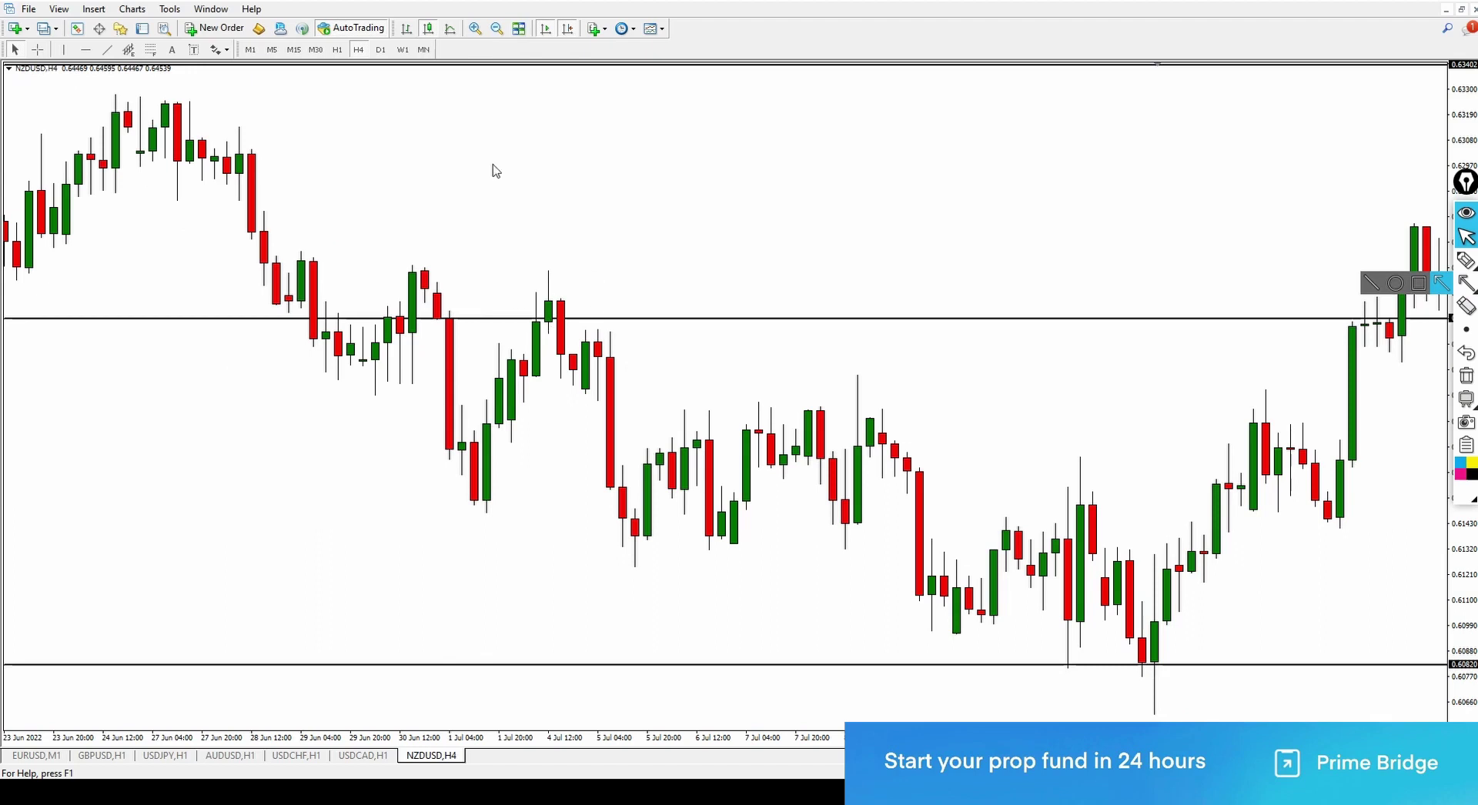
pyautogui.moveTo(945, 228); pyautogui.dragTo(281, 215)
pyautogui.scroll(-10, 1010, 390)
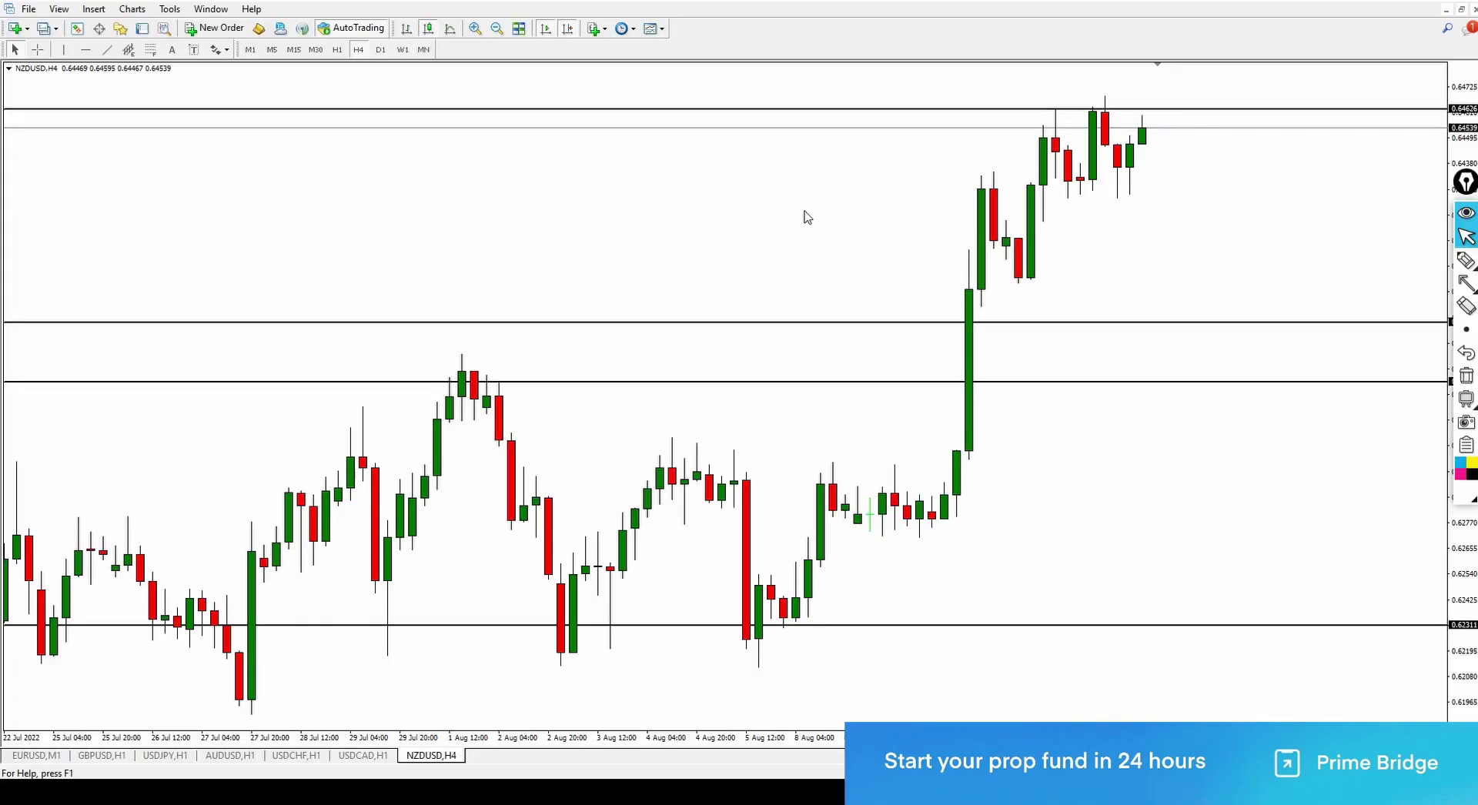
# - Switch the chart to the one-hour timeframe and review the recent candles around the uppermost horizontal line
pyautogui.moveTo(808, 215); pyautogui.dragTo(779, 229)
pyautogui.click(337, 50)
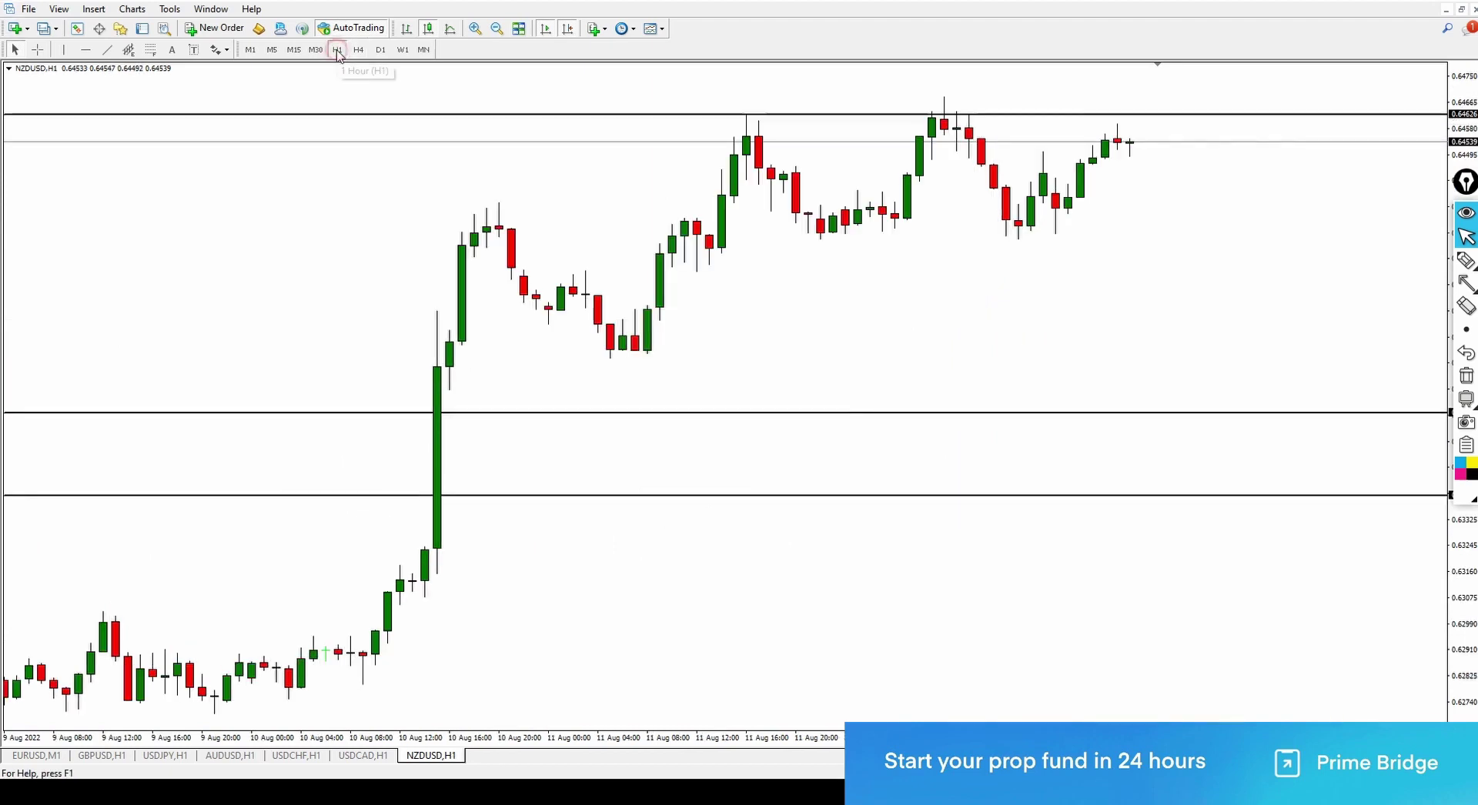
pyautogui.moveTo(511, 372); pyautogui.dragTo(697, 387)
pyautogui.moveTo(534, 290); pyautogui.dragTo(297, 257)
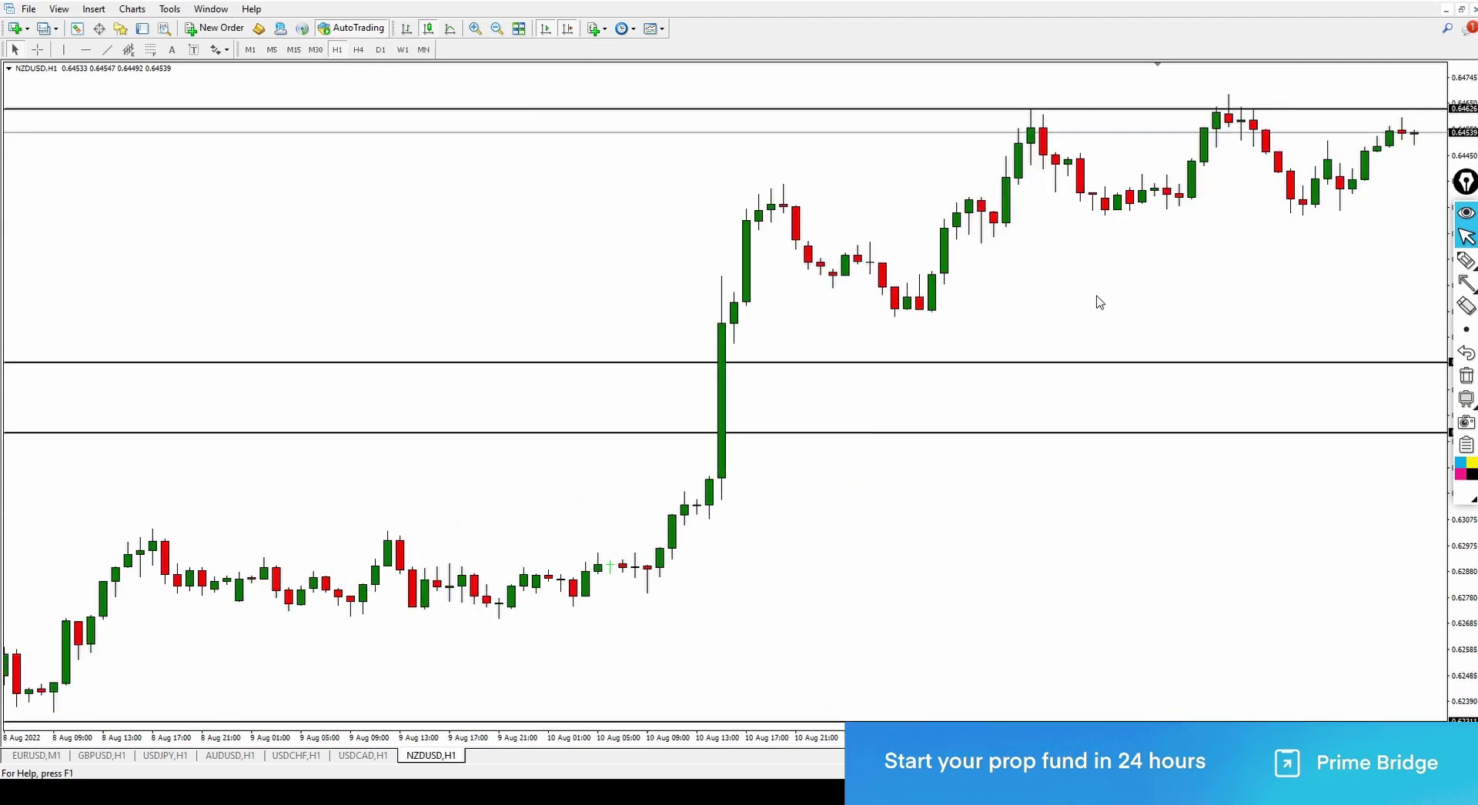
pyautogui.moveTo(1100, 302); pyautogui.dragTo(597, 354)
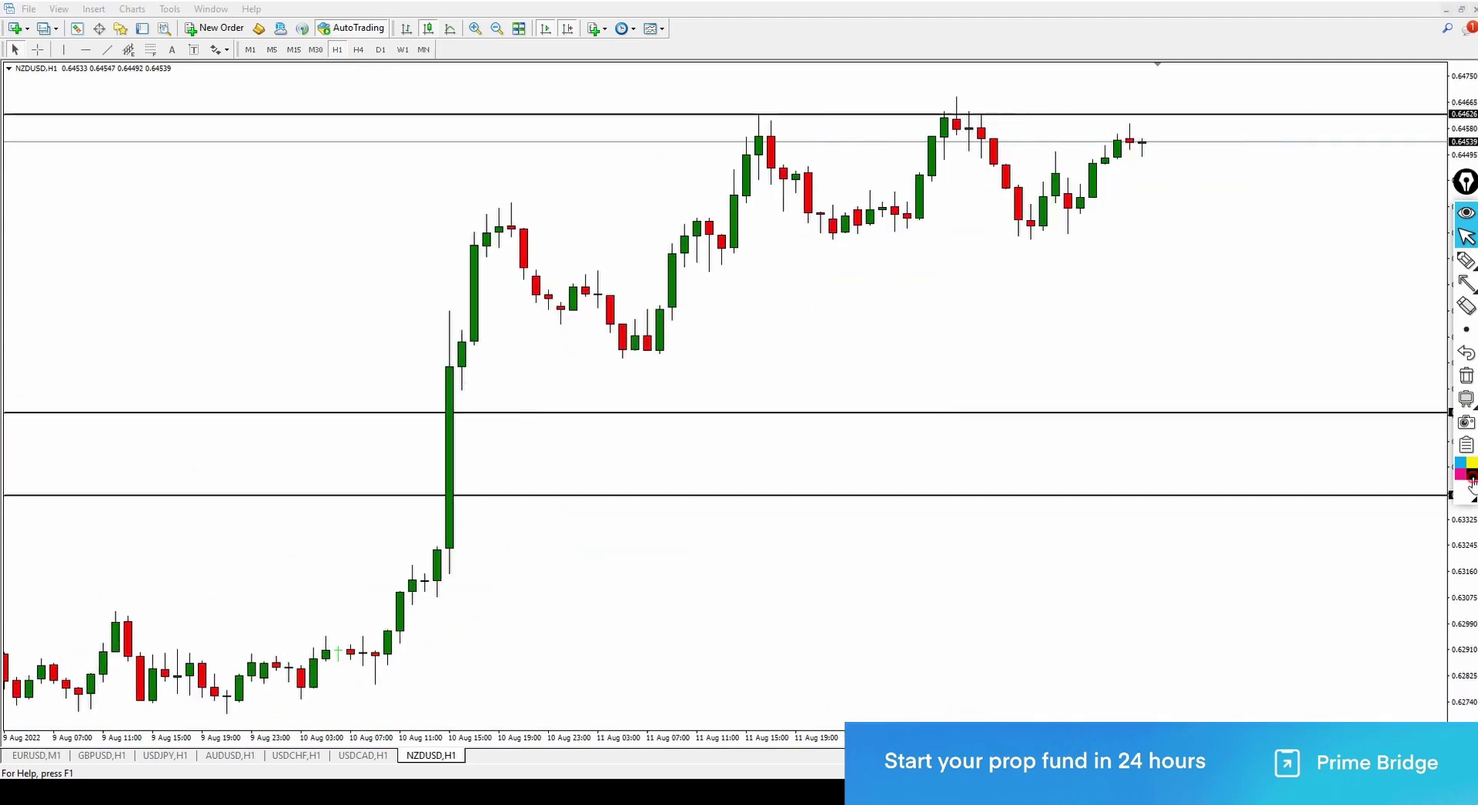
# - Circle the first peak at the uppermost horizontal line with the black pen and clear the screen annotations
pyautogui.hotkey('ctrl', 'alt', 'p')
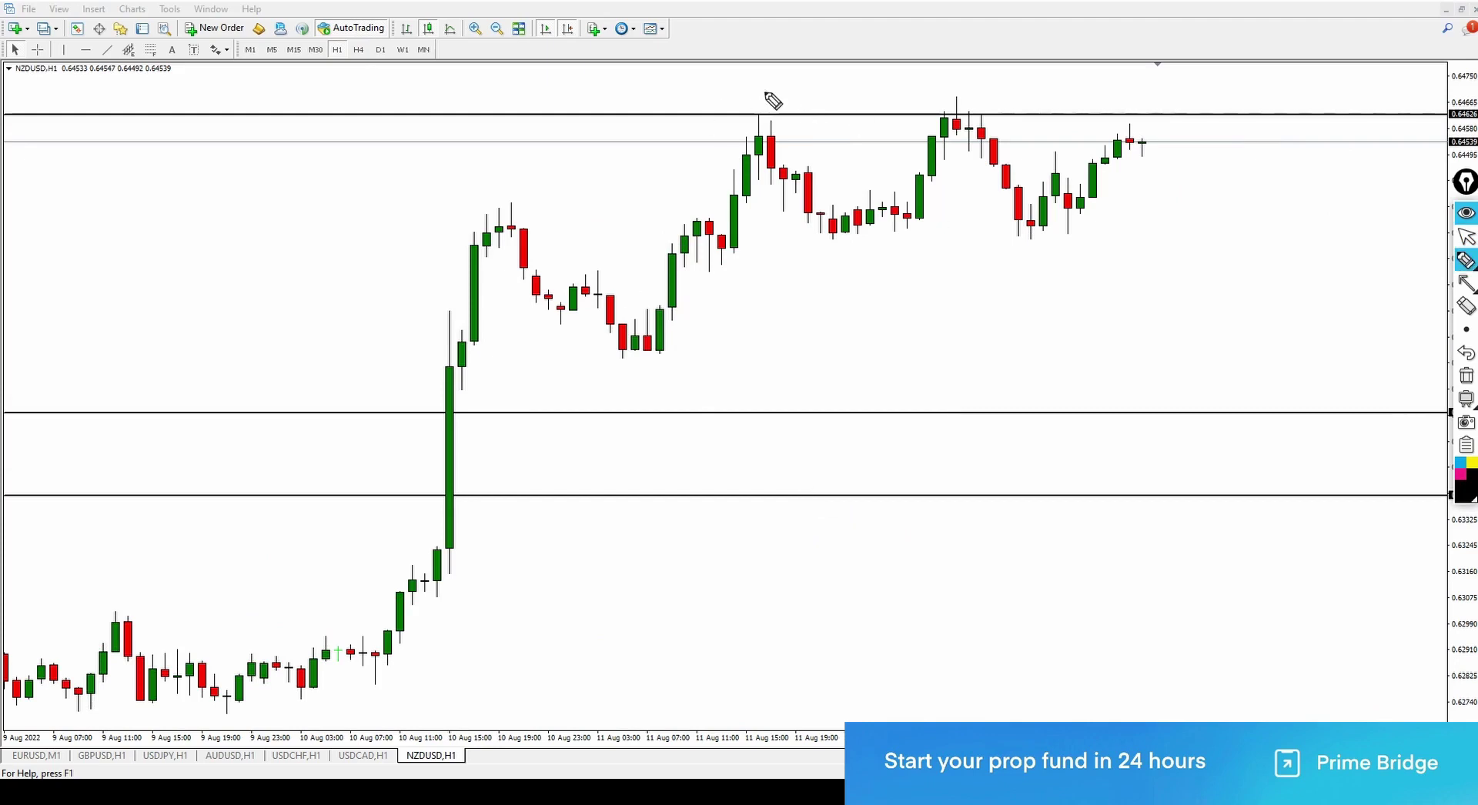
pyautogui.moveTo(761, 94)
pyautogui.mouseDown()
pyautogui.moveTo(764, 133)
pyautogui.moveTo(758, 91)
pyautogui.moveTo(770, 109)
pyautogui.moveTo(732, 132)
pyautogui.moveTo(793, 125)
pyautogui.moveTo(677, 108)
pyautogui.mouseUp()
pyautogui.hotkey('ctrl', 'alt', 'c')
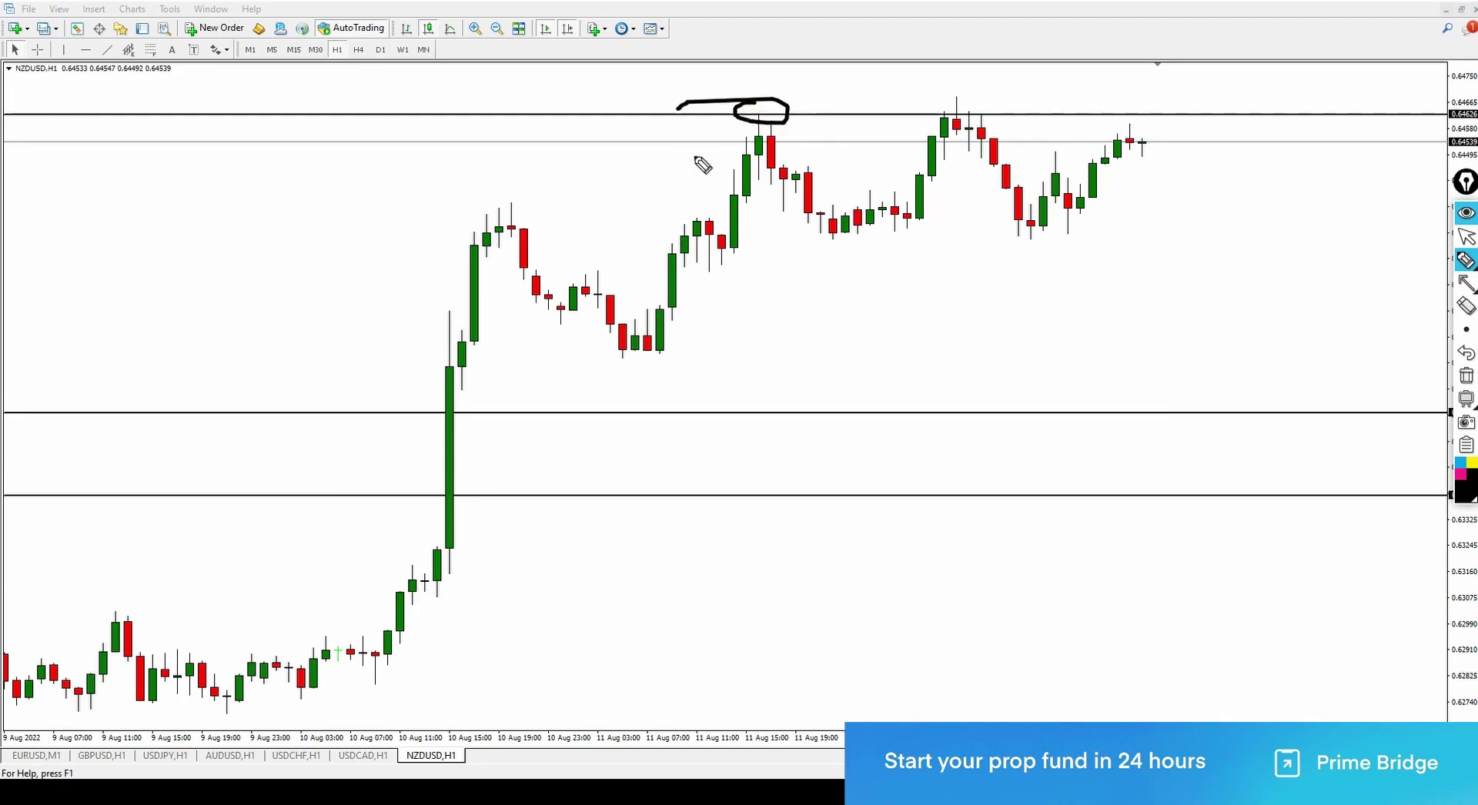
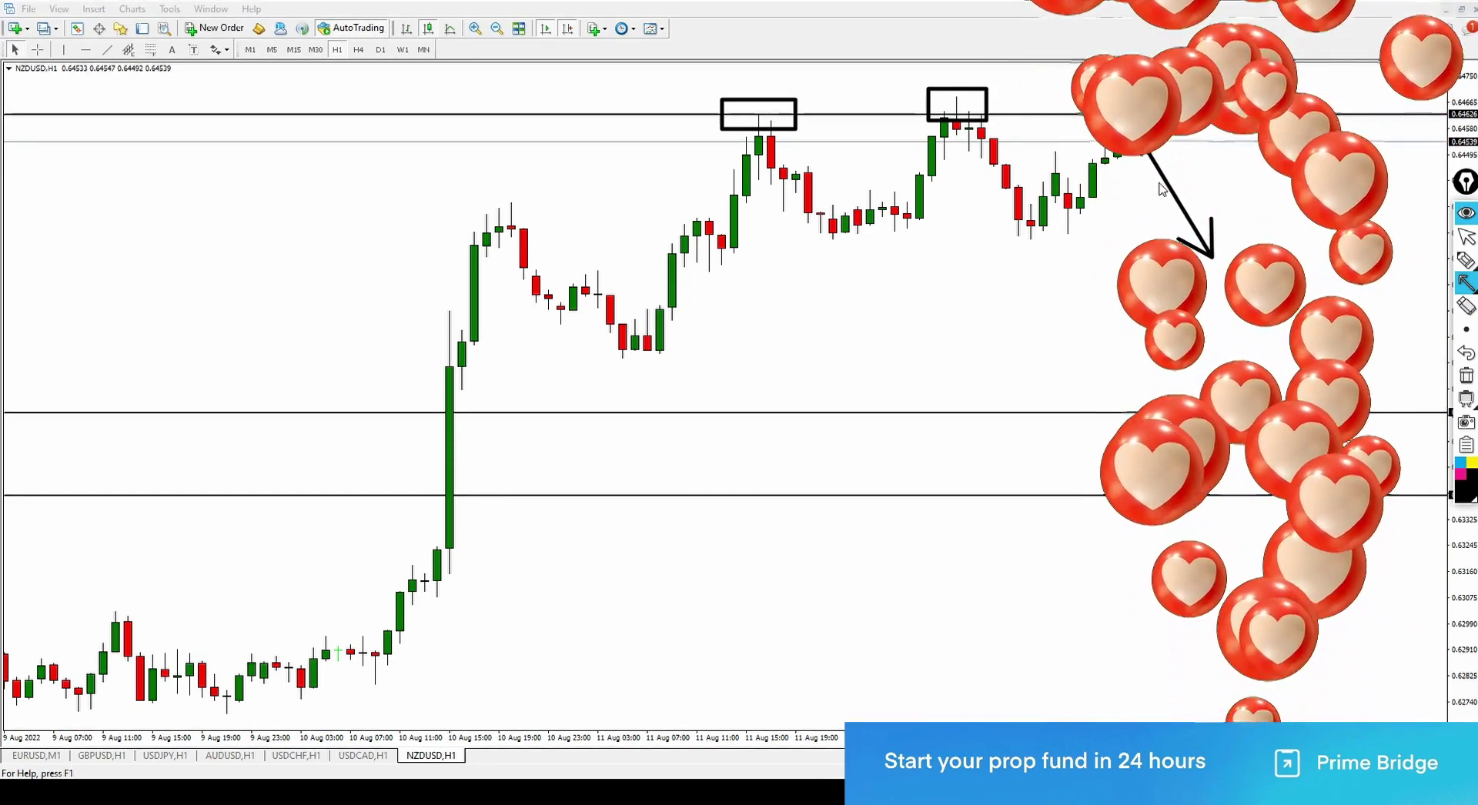
pyautogui.press('Escape')
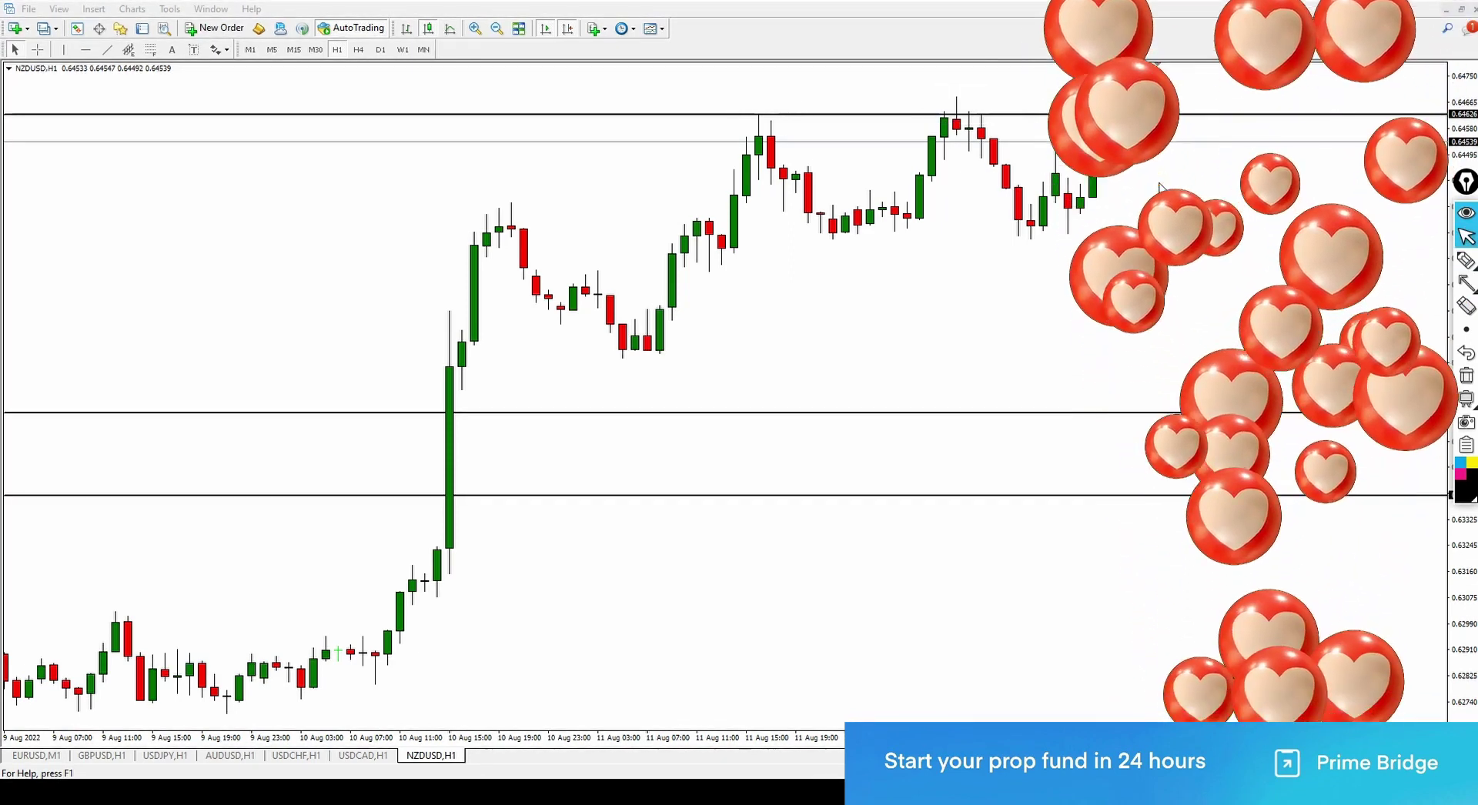
# - Box the 5–8 August candle cluster at the 0.62311 line and mark its rejections and the rally out of it with arrows
pyautogui.scroll(10, 716, 206)
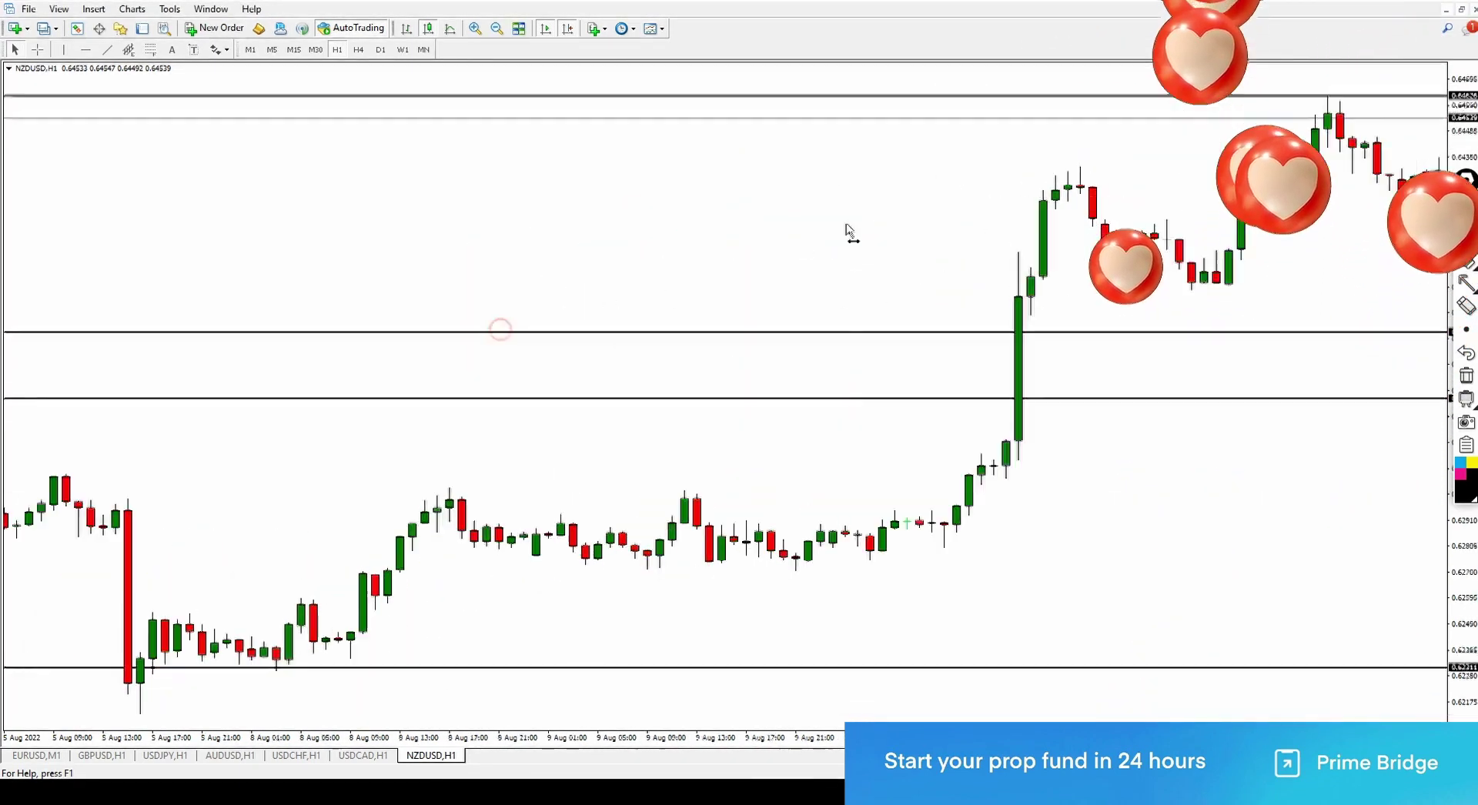
pyautogui.scroll(-8, 693, 416)
pyautogui.scroll(3, 670, 341)
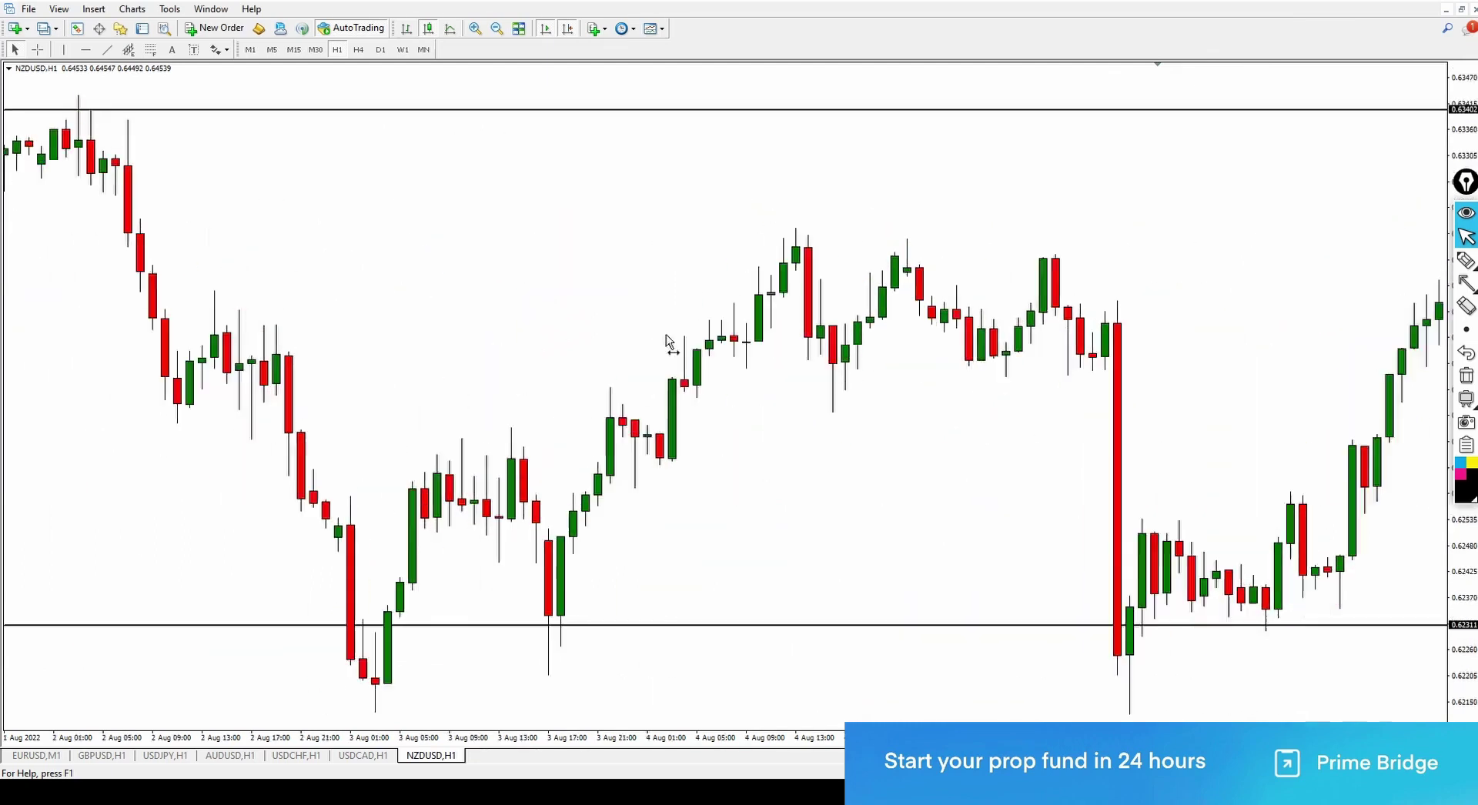
pyautogui.scroll(4, 545, 526)
pyautogui.scroll(-5, 623, 488)
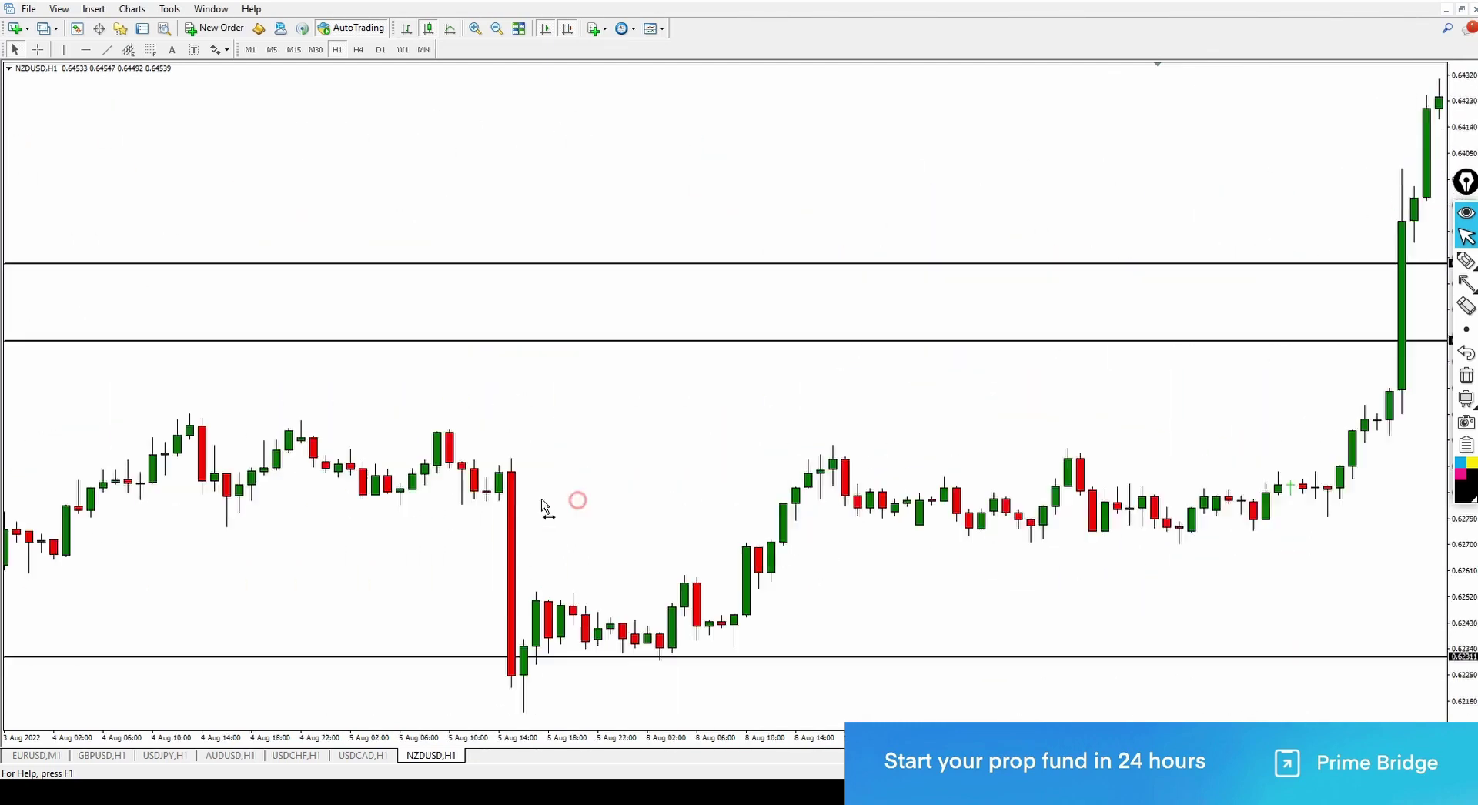
pyautogui.scroll(3, 538, 508)
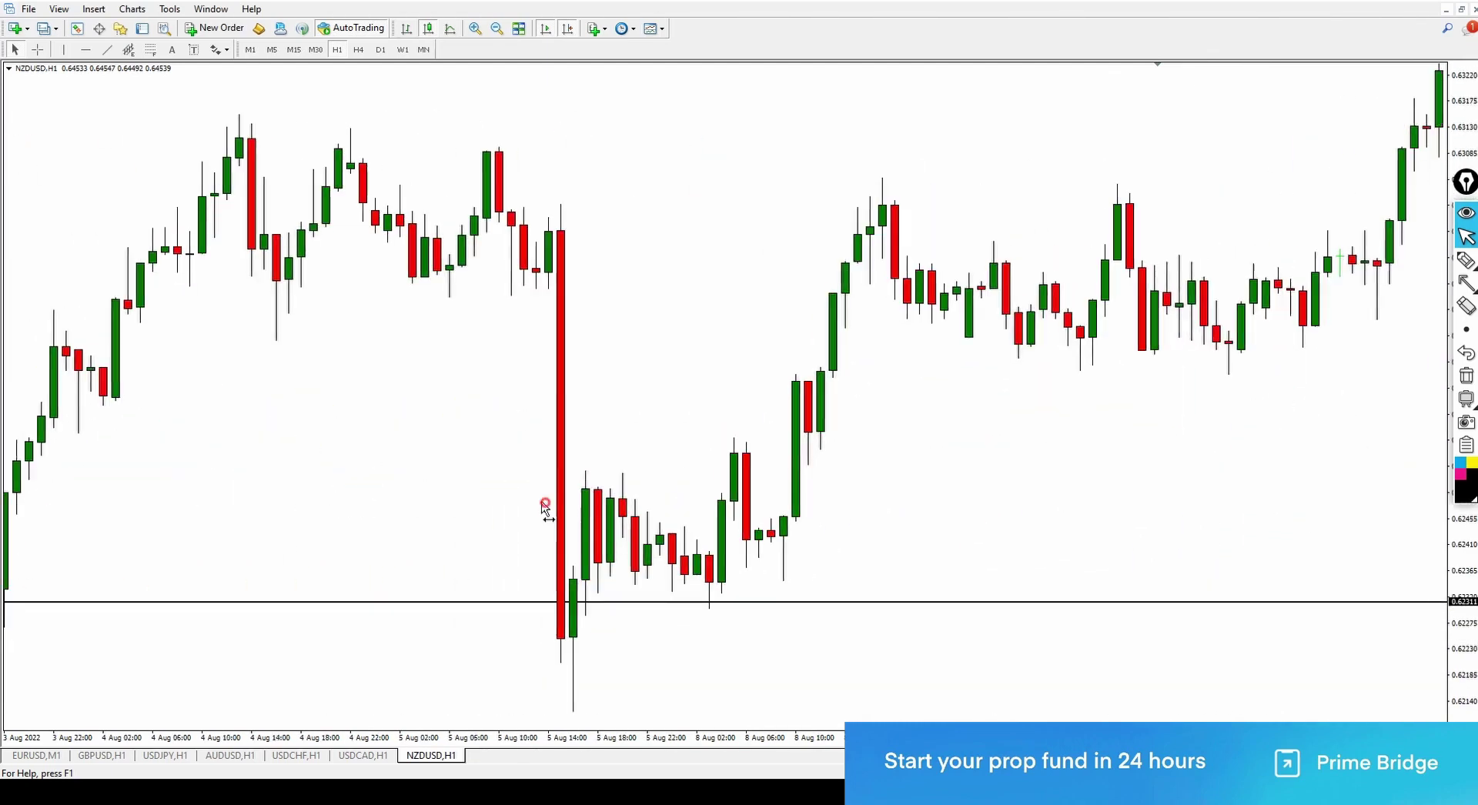
pyautogui.scroll(-3, 545, 505)
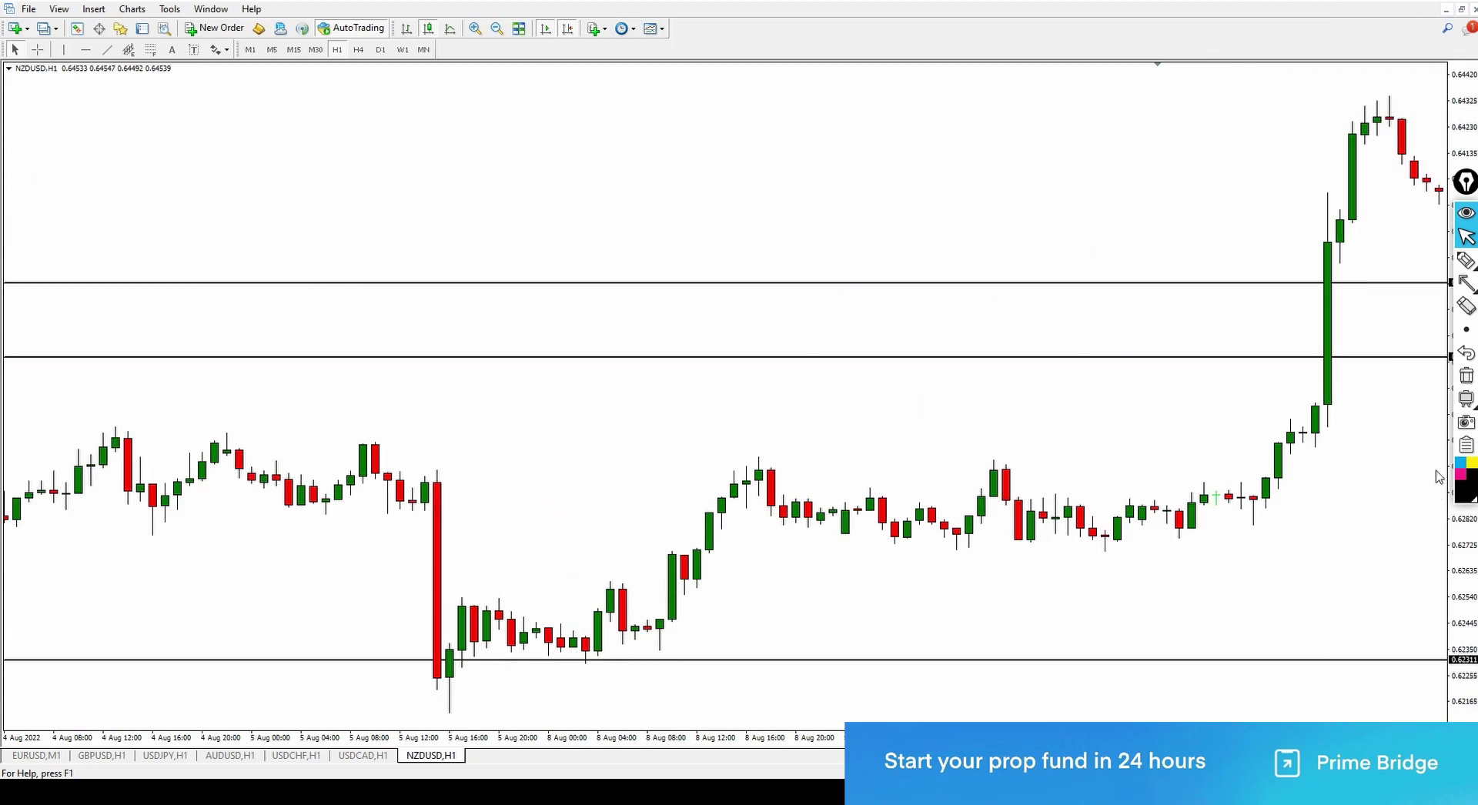
pyautogui.moveTo(1466, 283)
pyautogui.click(1419, 283)
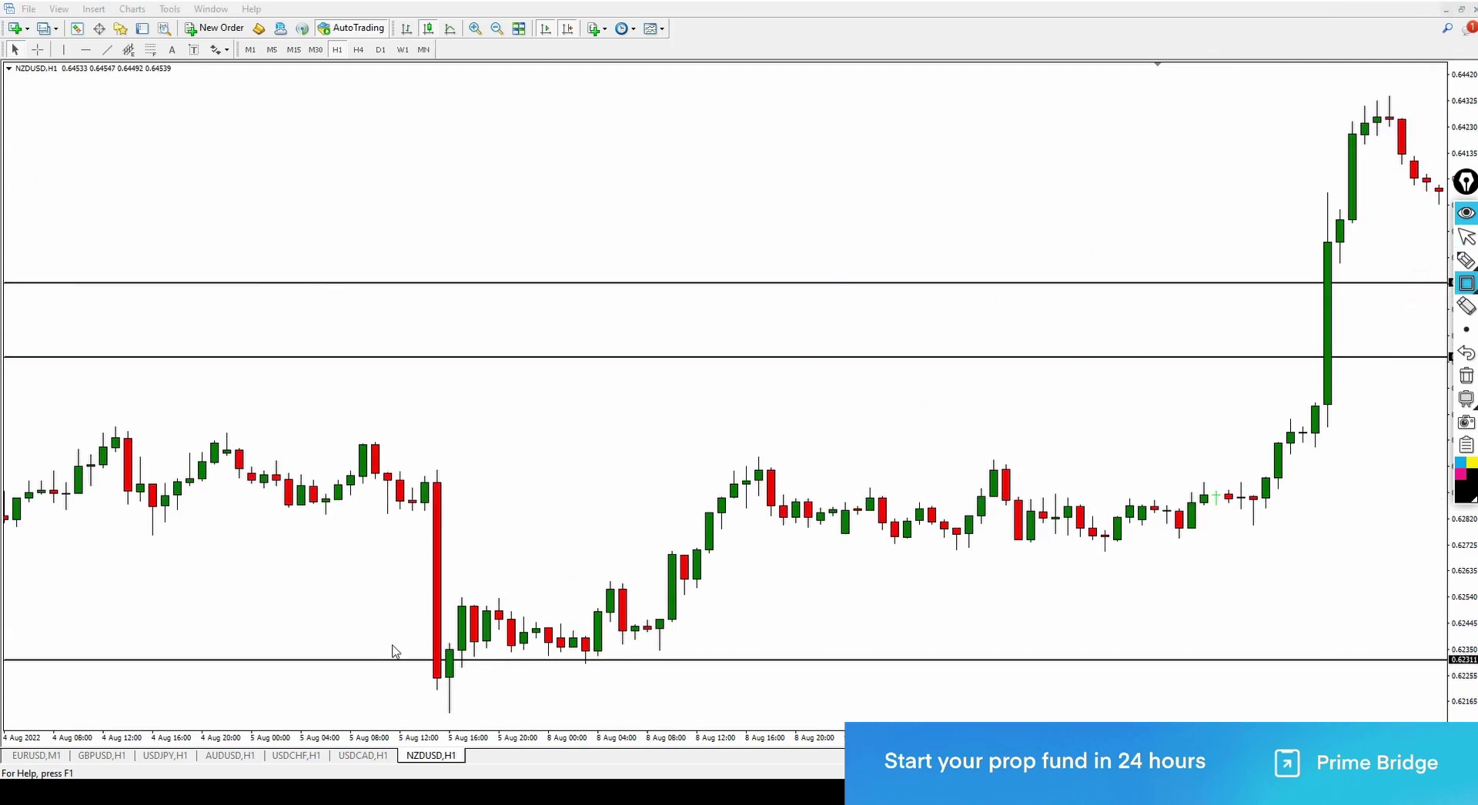
pyautogui.moveTo(393, 626); pyautogui.dragTo(676, 693)
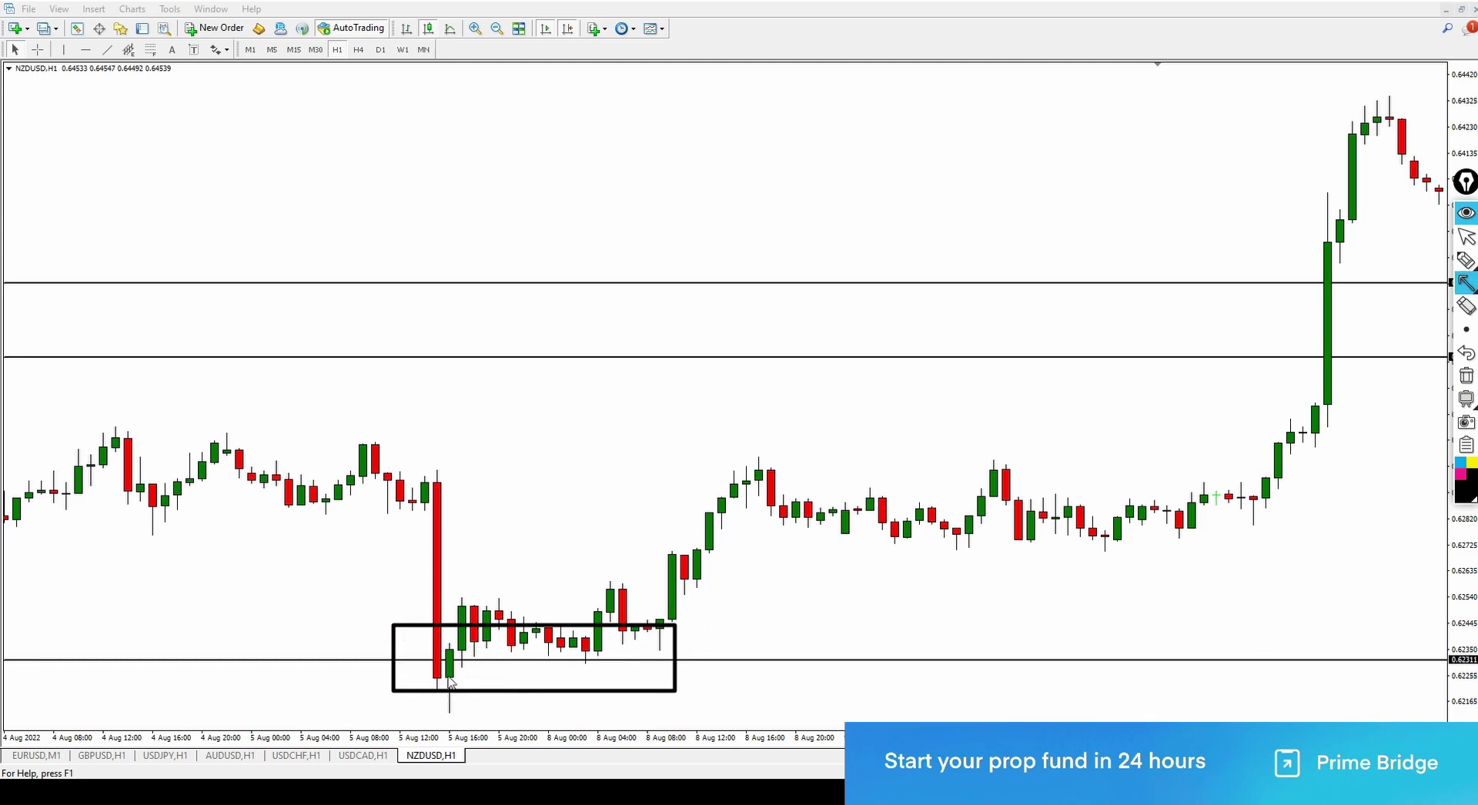
pyautogui.moveTo(462, 719)
pyautogui.mouseDown()
pyautogui.moveTo(467, 663)
pyautogui.moveTo(622, 671)
pyautogui.moveTo(818, 520)
pyautogui.moveTo(907, 403)
pyautogui.mouseUp()
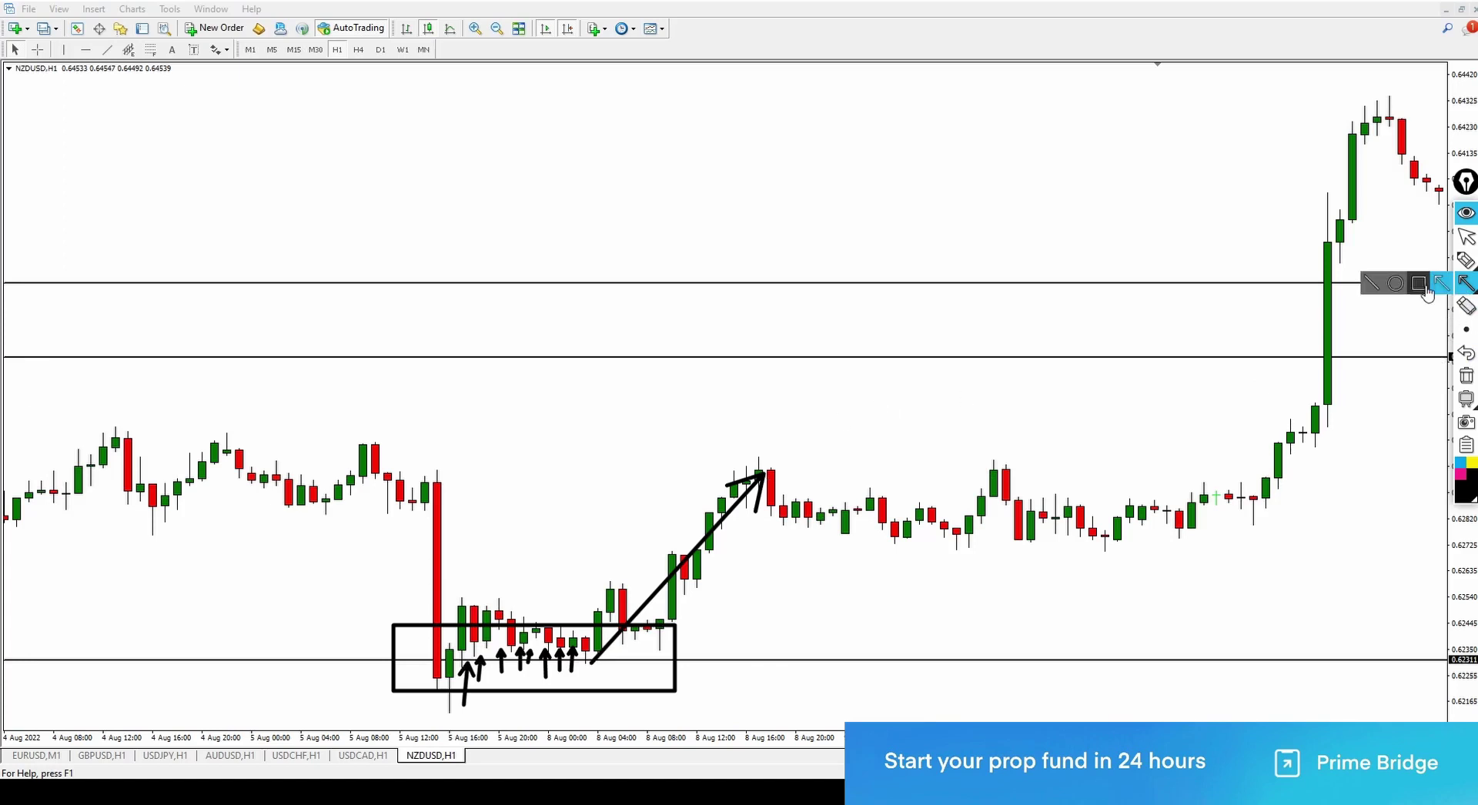
# - Box the sideways candles after the first rally, draw an arrow along the breakout above them, and clear the annotations
pyautogui.click(1422, 285)
pyautogui.moveTo(775, 482); pyautogui.dragTo(1307, 554)
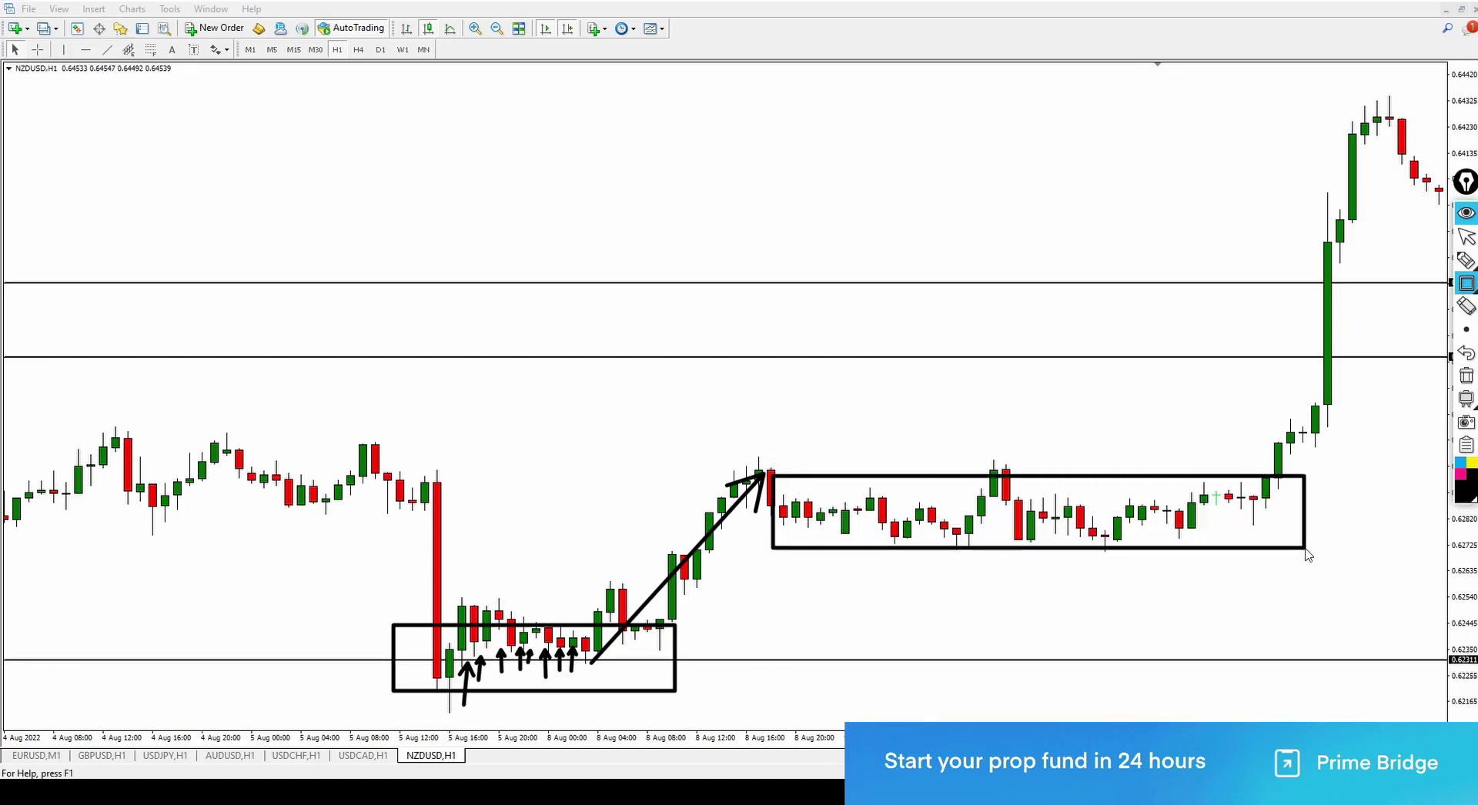
pyautogui.press('a')
pyautogui.moveTo(1237, 495); pyautogui.dragTo(1362, 123)
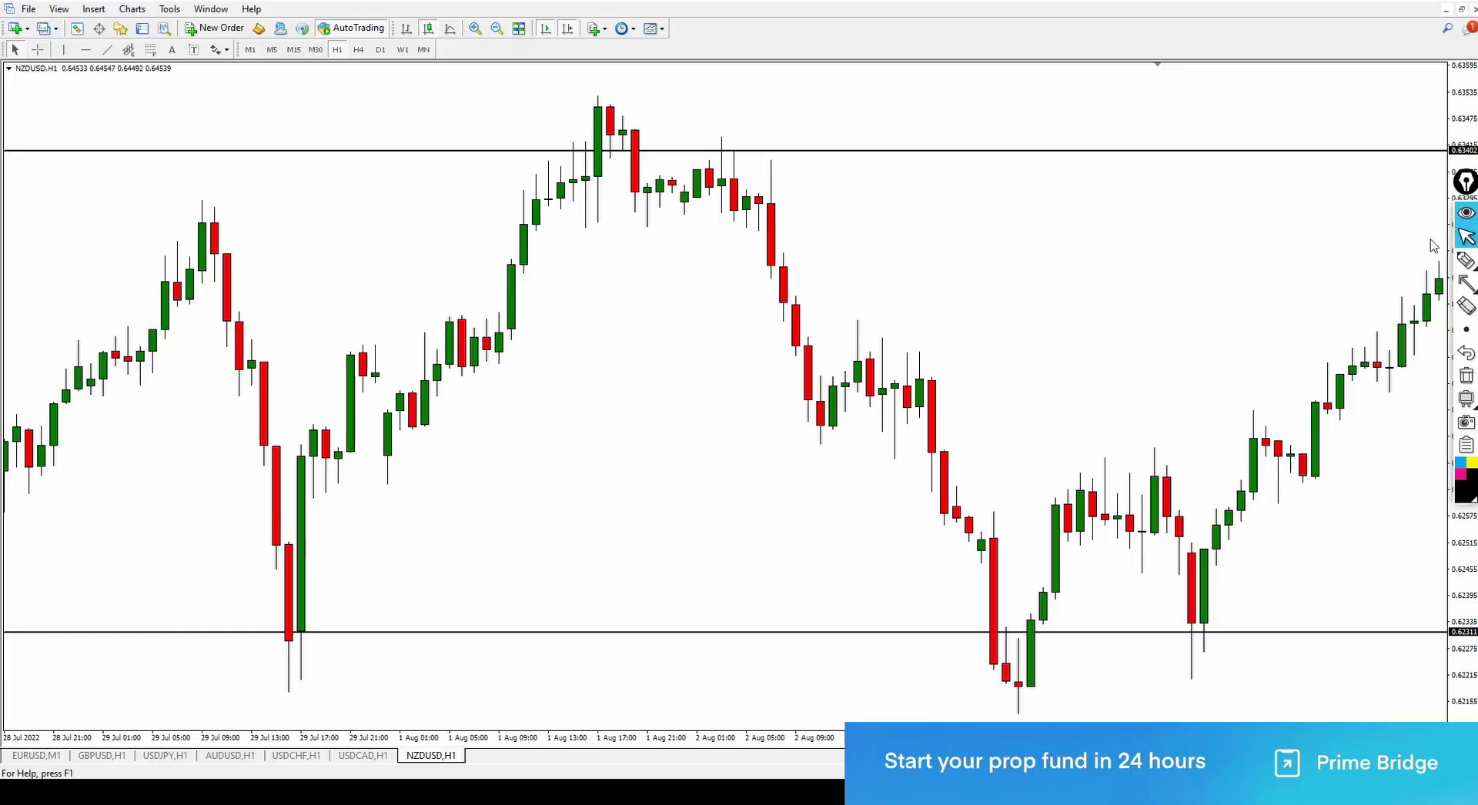
# - Box the 1–2 August peak at the 0.63402 line and mark the upper wicks rejecting it with small arrows
pyautogui.click(1425, 287)
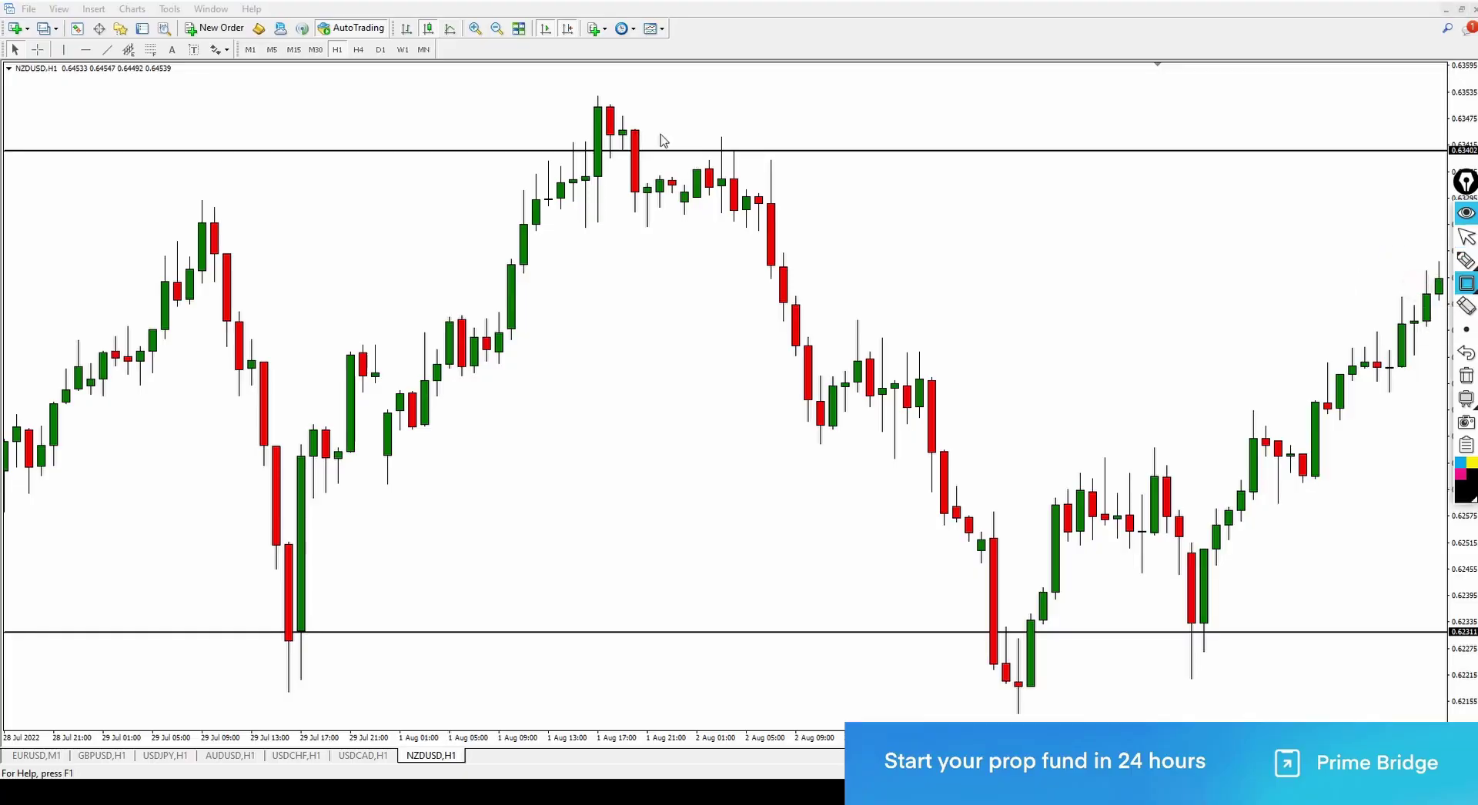
pyautogui.moveTo(540, 98); pyautogui.dragTo(725, 155)
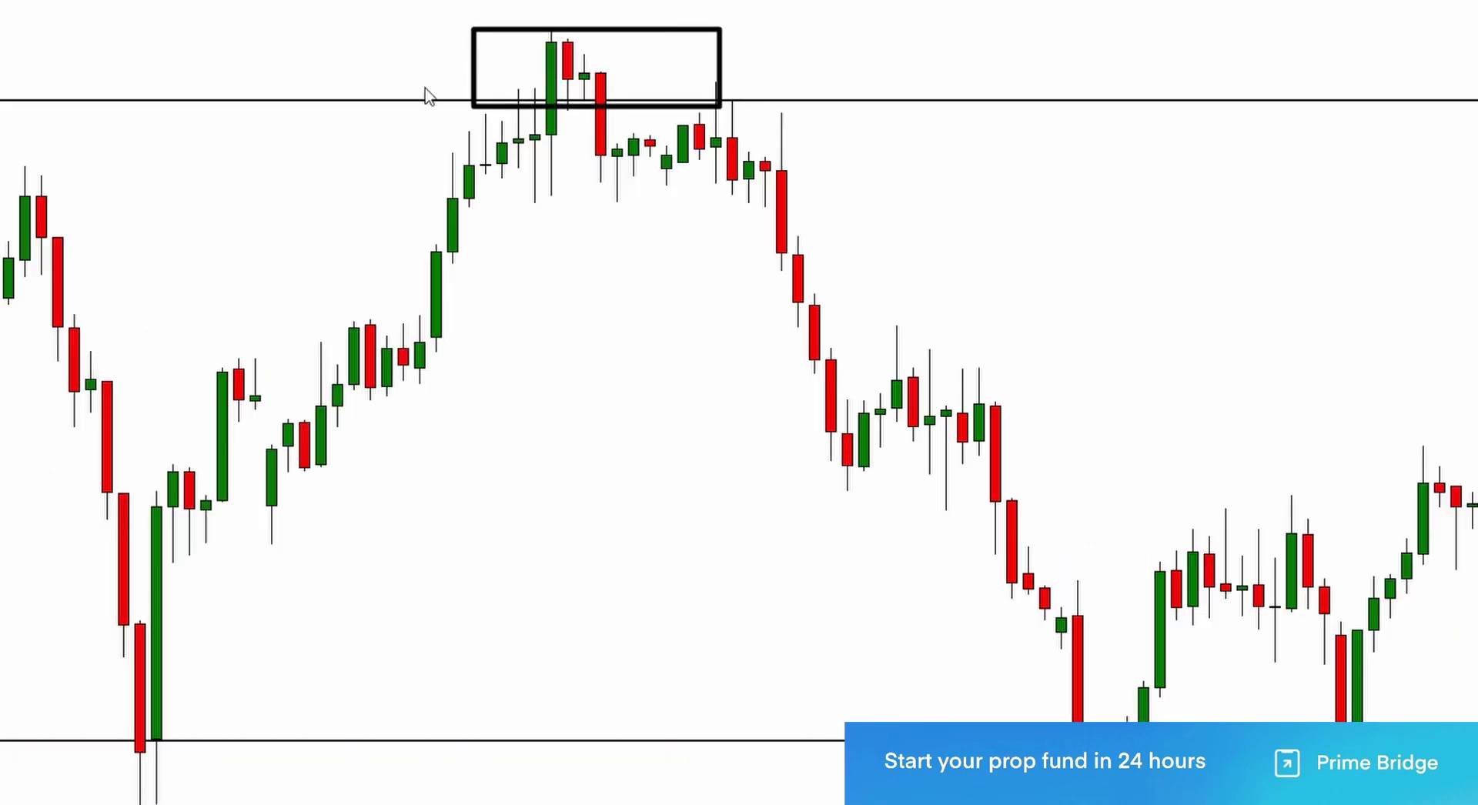
pyautogui.moveTo(418, 77)
pyautogui.mouseDown()
pyautogui.moveTo(466, 139)
pyautogui.moveTo(485, 122)
pyautogui.moveTo(510, 131)
pyautogui.mouseUp()
pyautogui.moveTo(521, 71)
pyautogui.mouseDown()
pyautogui.moveTo(526, 103)
pyautogui.moveTo(537, 83)
pyautogui.mouseUp()
# - Draw arrows along the decline to the 0.62311 line and the bounce from its low, then clear the annotations
pyautogui.moveTo(699, 58)
pyautogui.mouseDown()
pyautogui.moveTo(710, 100)
pyautogui.moveTo(778, 117)
pyautogui.moveTo(1076, 713)
pyautogui.moveTo(1056, 728)
pyautogui.mouseUp()
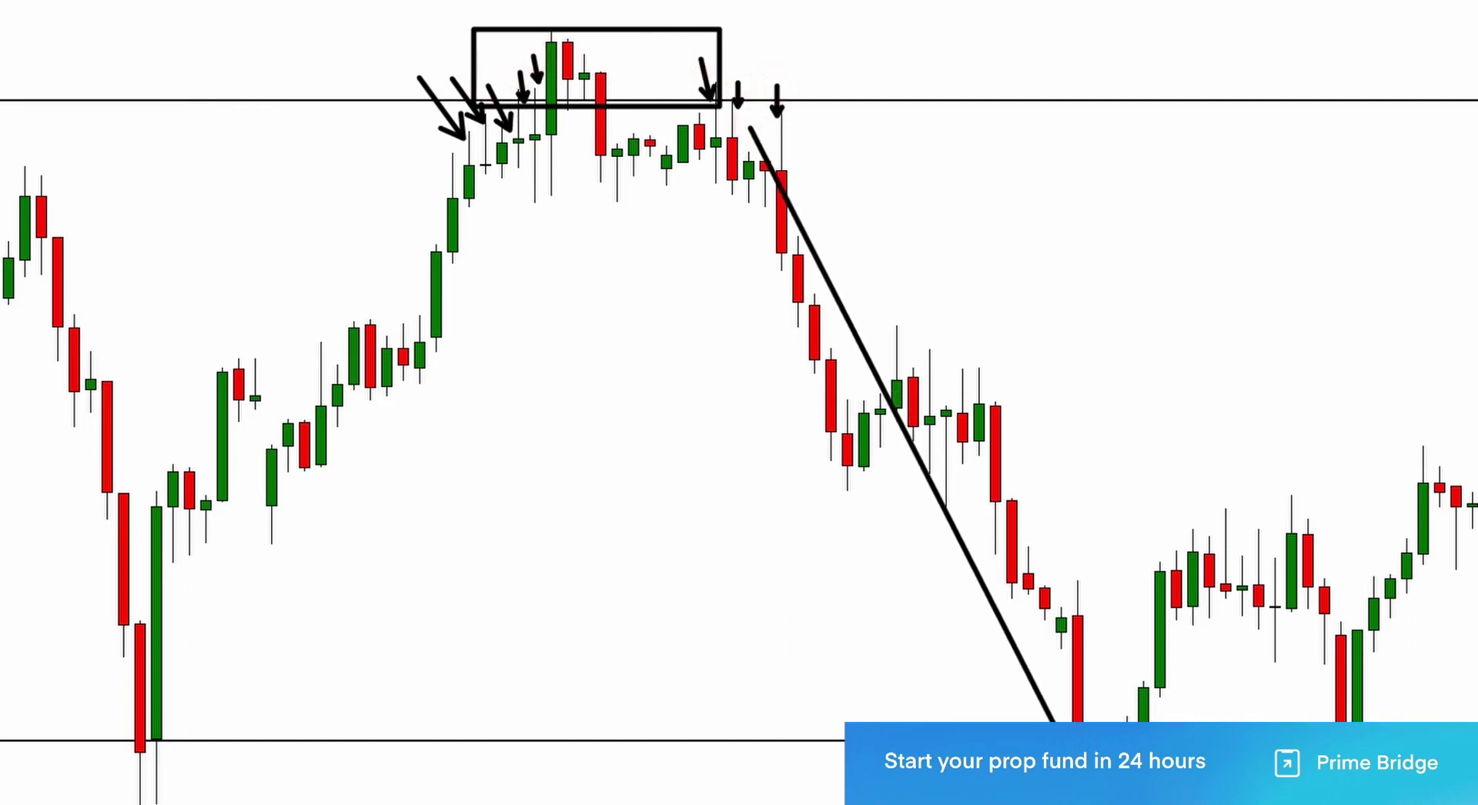
pyautogui.moveTo(1020, 678)
pyautogui.mouseDown()
pyautogui.moveTo(1020, 697)
pyautogui.moveTo(1132, 512)
pyautogui.mouseUp()
pyautogui.moveTo(1099, 531); pyautogui.dragTo(1132, 514)
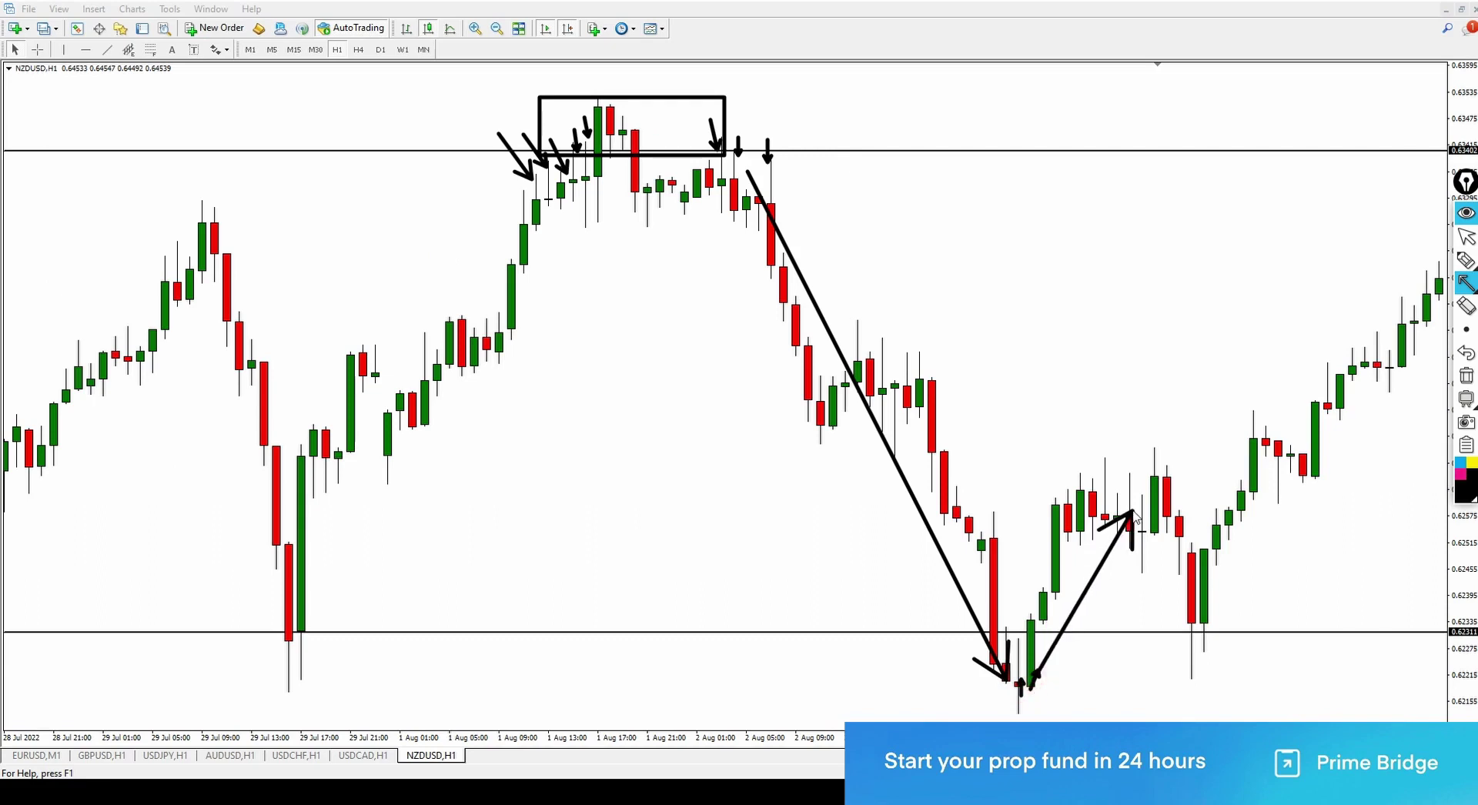
pyautogui.hotkey('ctrl', 'shift', 'c')
pyautogui.hotkey('ctrl', 'shift', '1')
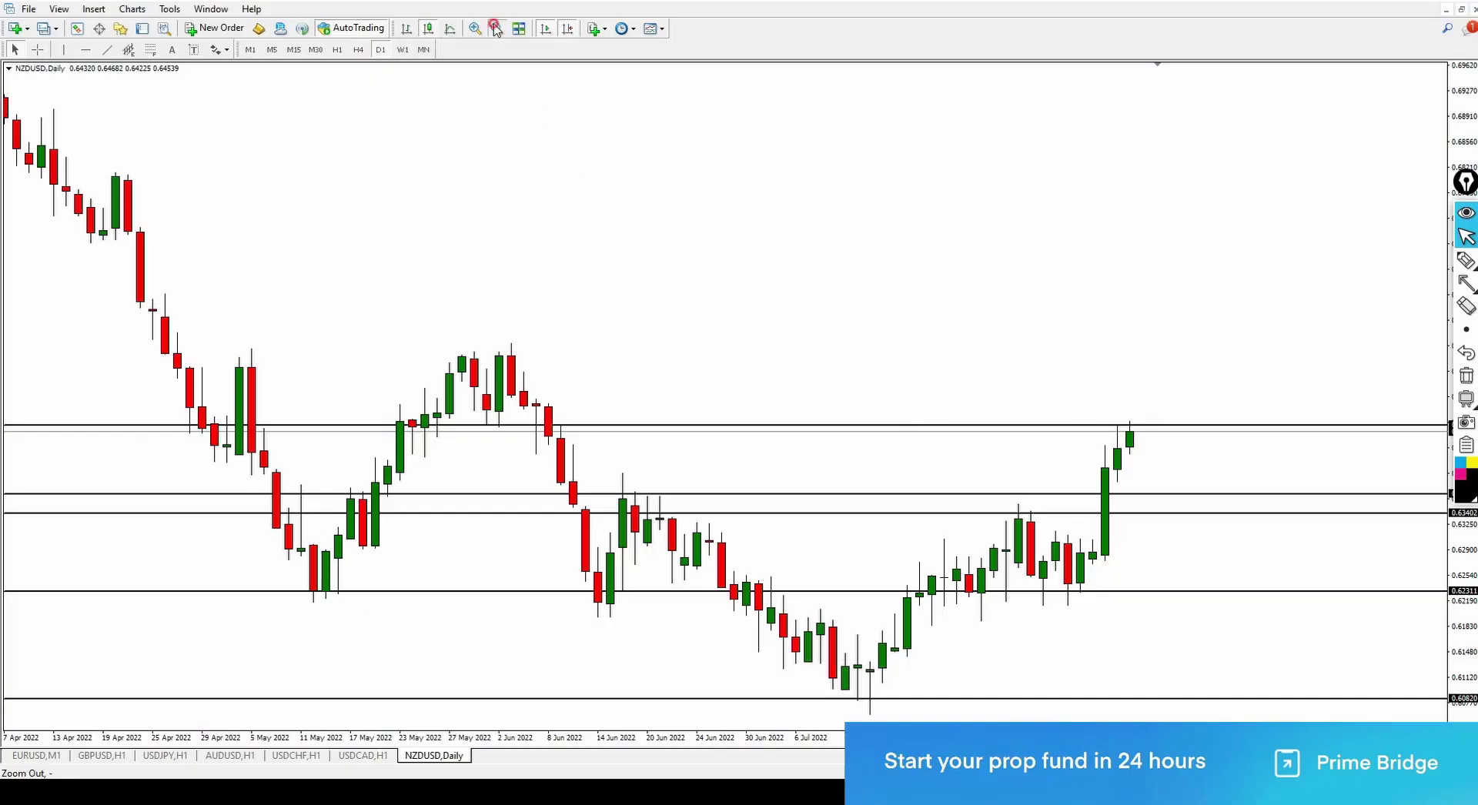
# - Review the NZDUSD candles around the horizontal levels on the daily, four-hour and one-hour timeframes
pyautogui.click(495, 29)
pyautogui.moveTo(663, 331); pyautogui.dragTo(692, 331)
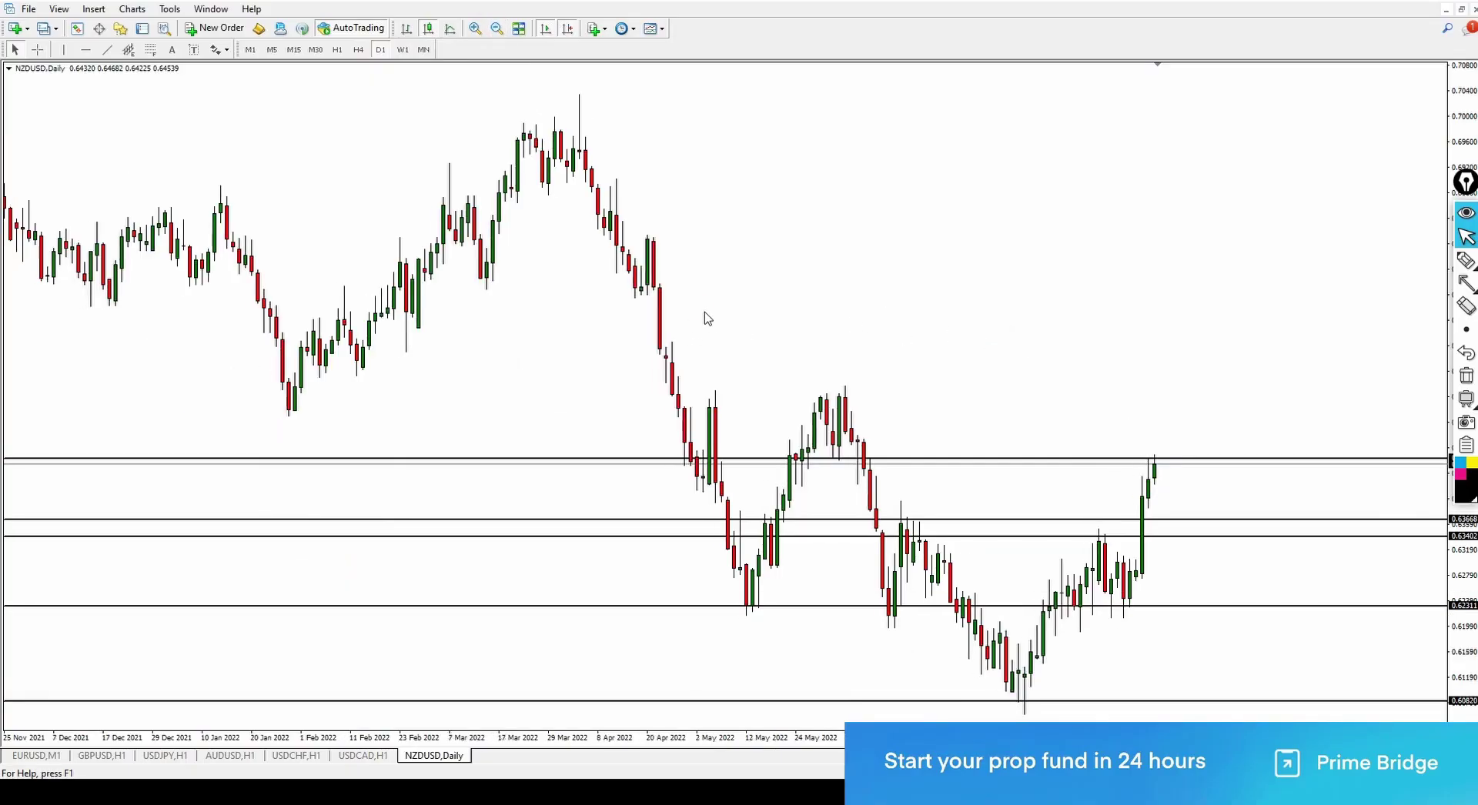
pyautogui.click(358, 50)
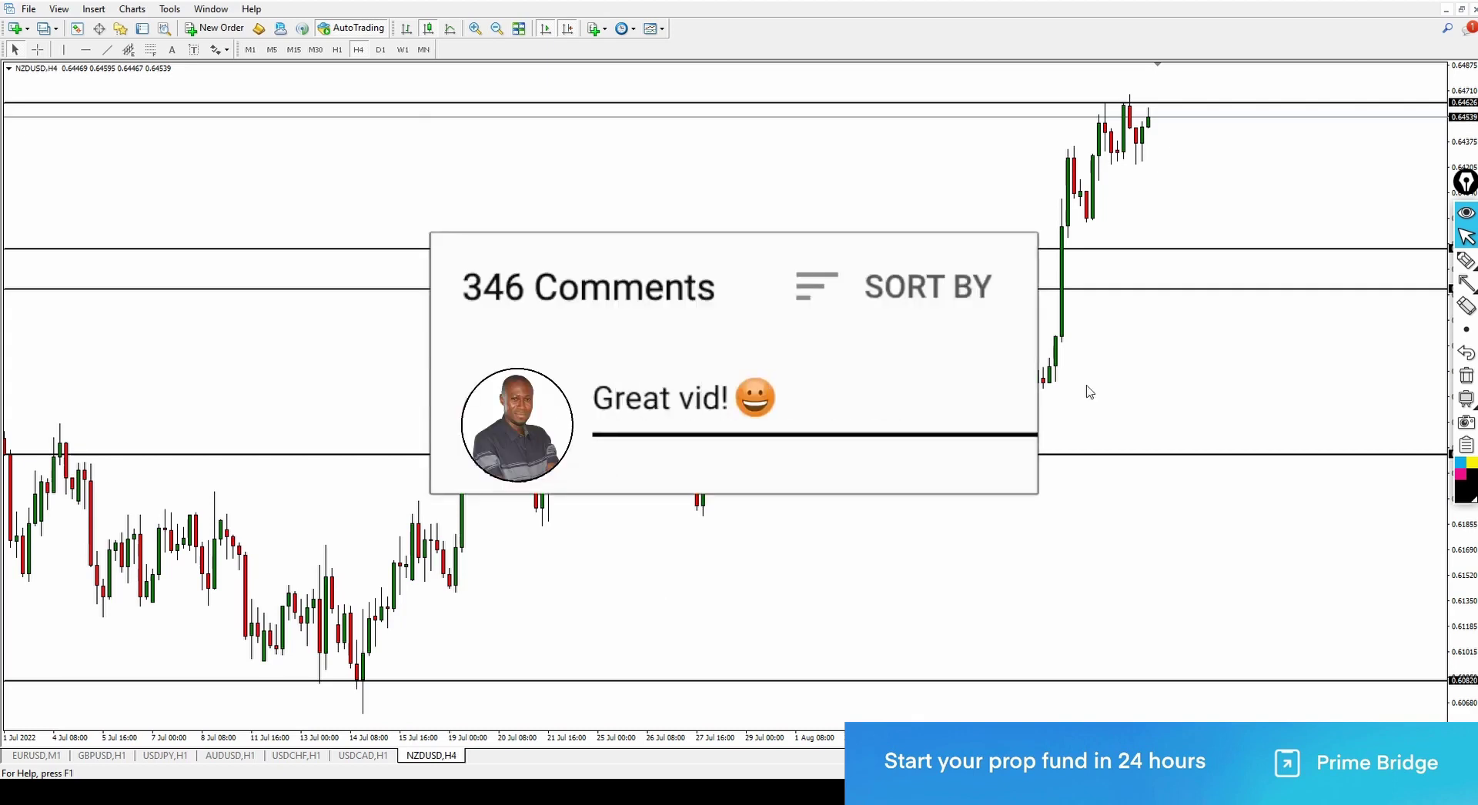
pyautogui.click(338, 49)
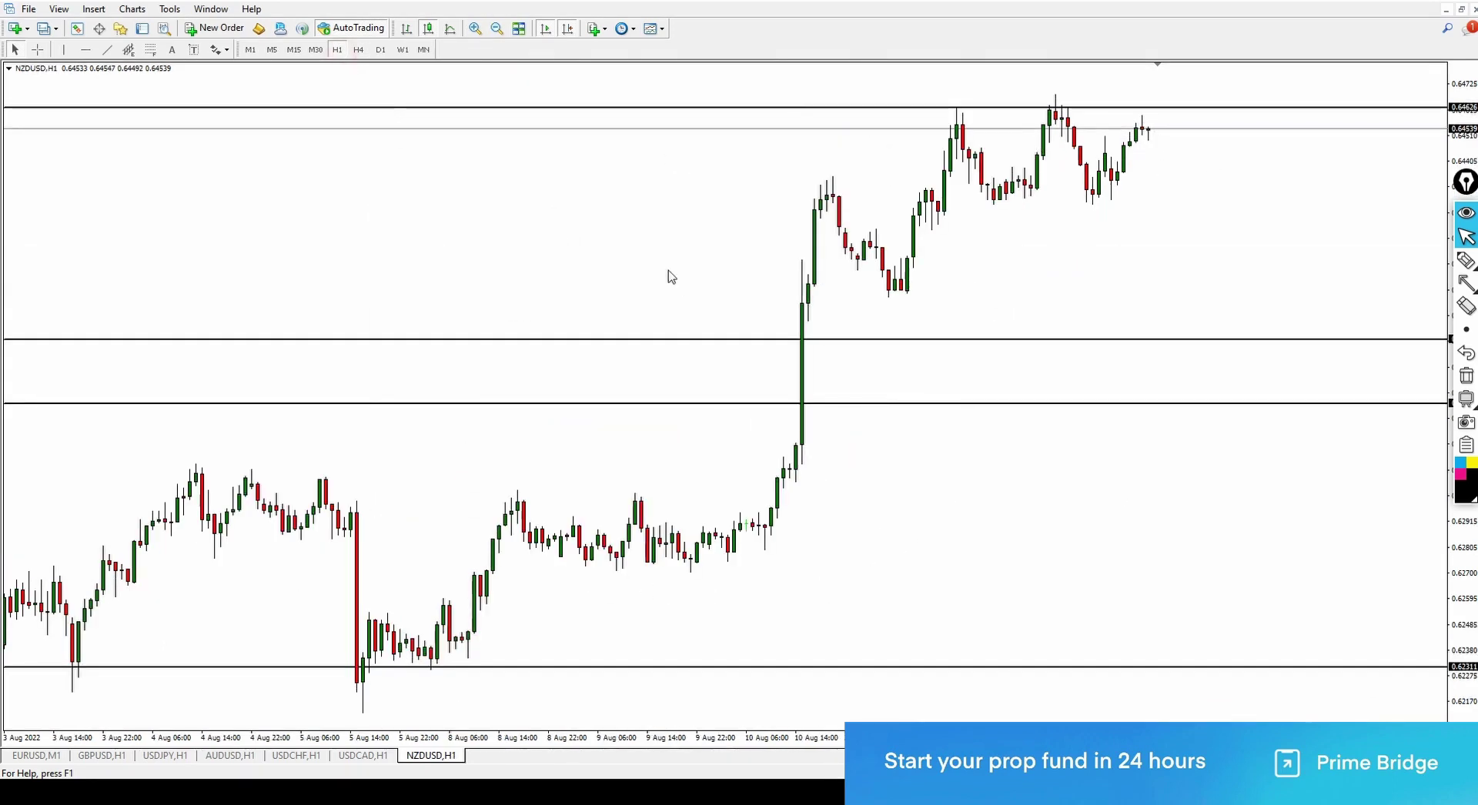
pyautogui.scroll(5, 389, 515)
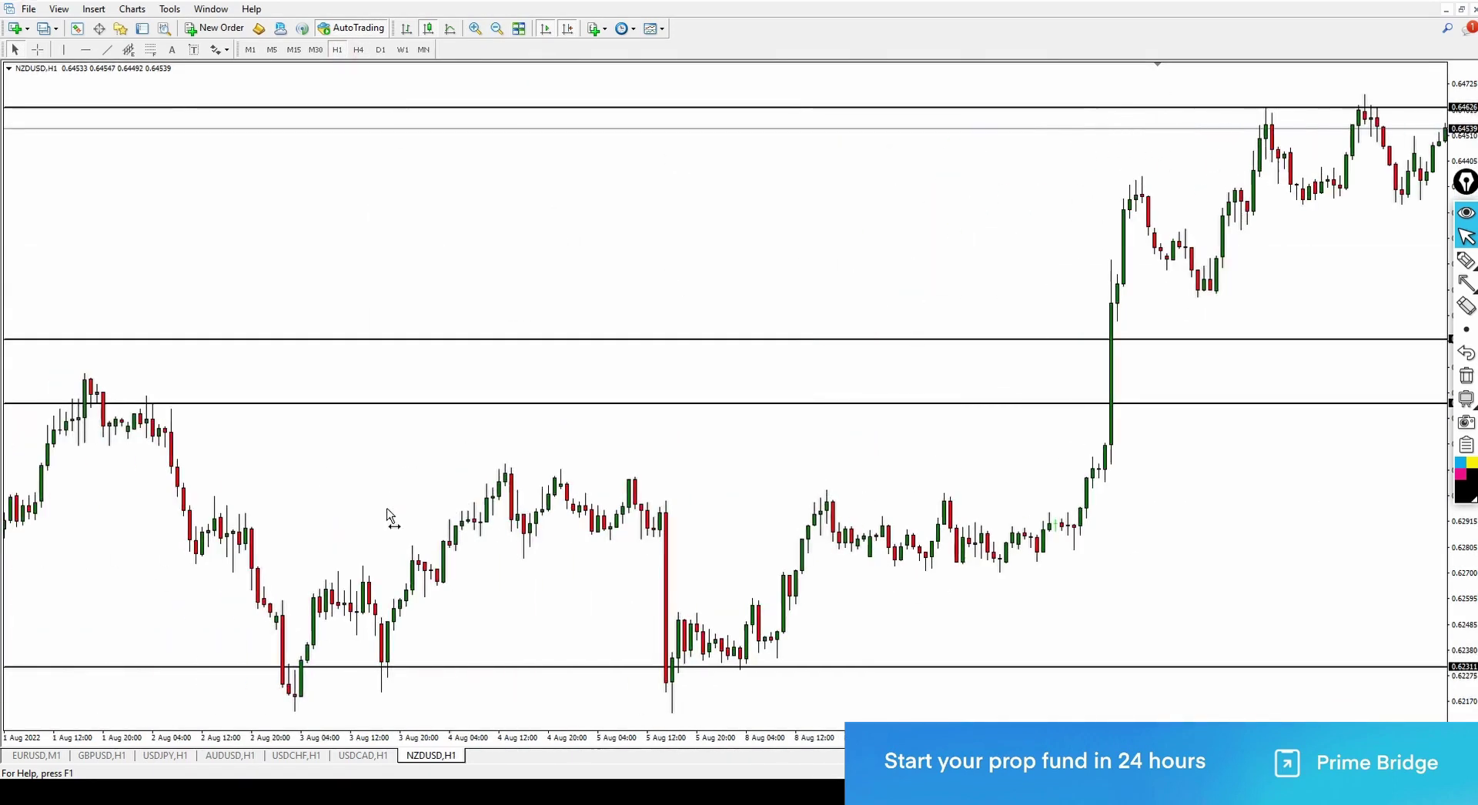
pyautogui.scroll(-3, 261, 521)
pyautogui.moveTo(842, 381); pyautogui.dragTo(571, 380)
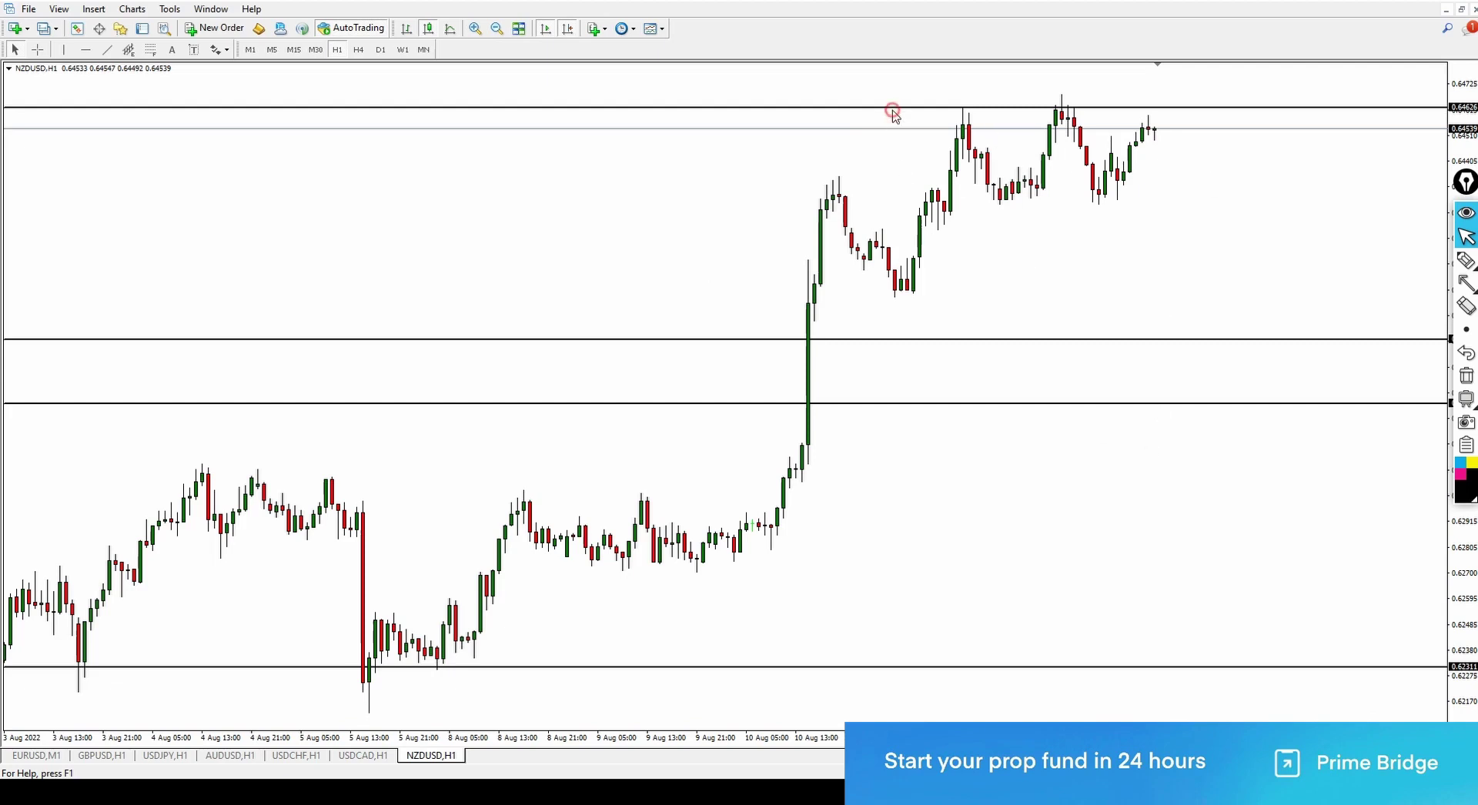
# - Delete all horizontal lines from the NZDUSD chart
pyautogui.press('Delete')
pyautogui.doubleClick(868, 339)
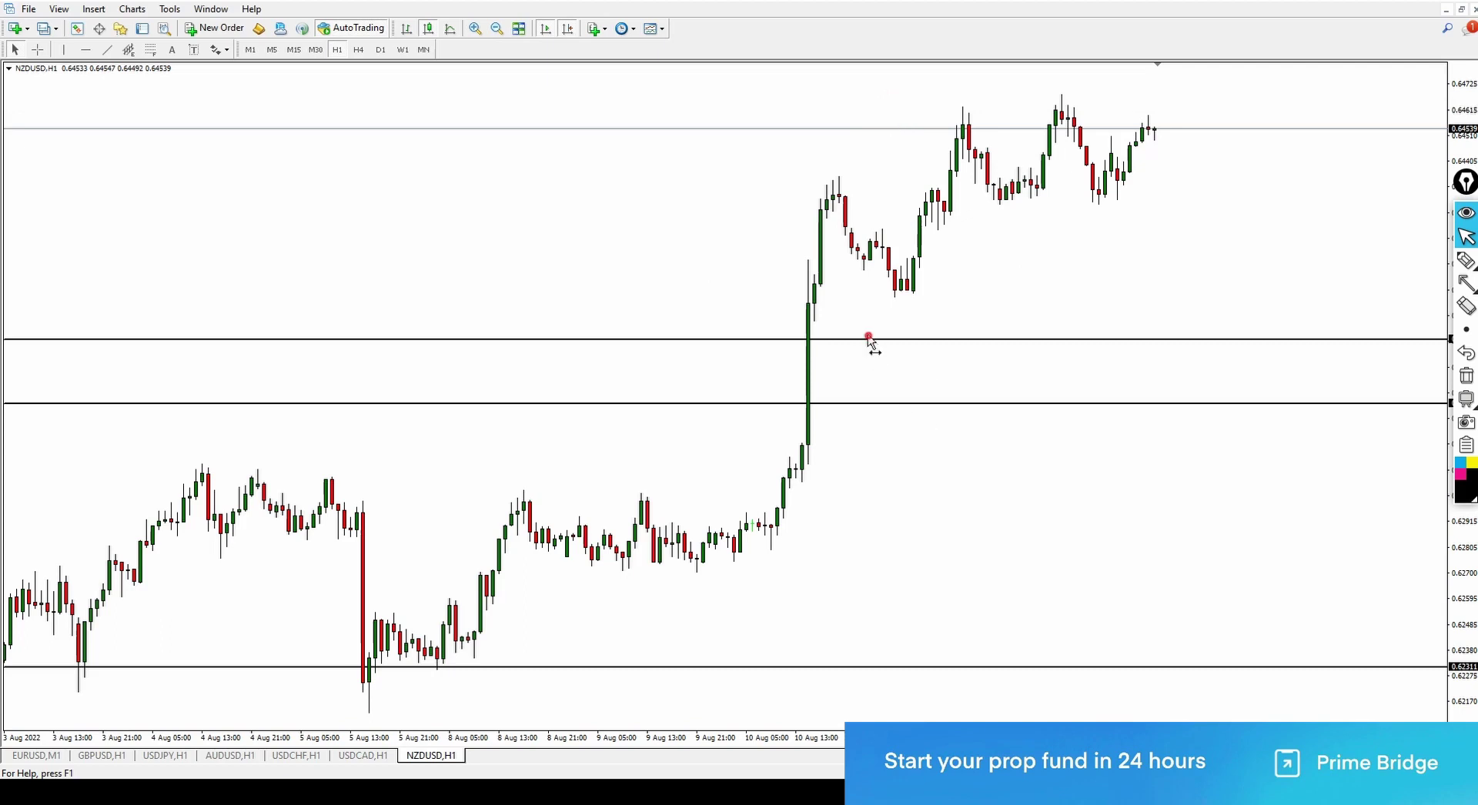
pyautogui.press('Delete')
pyautogui.press('Delete')
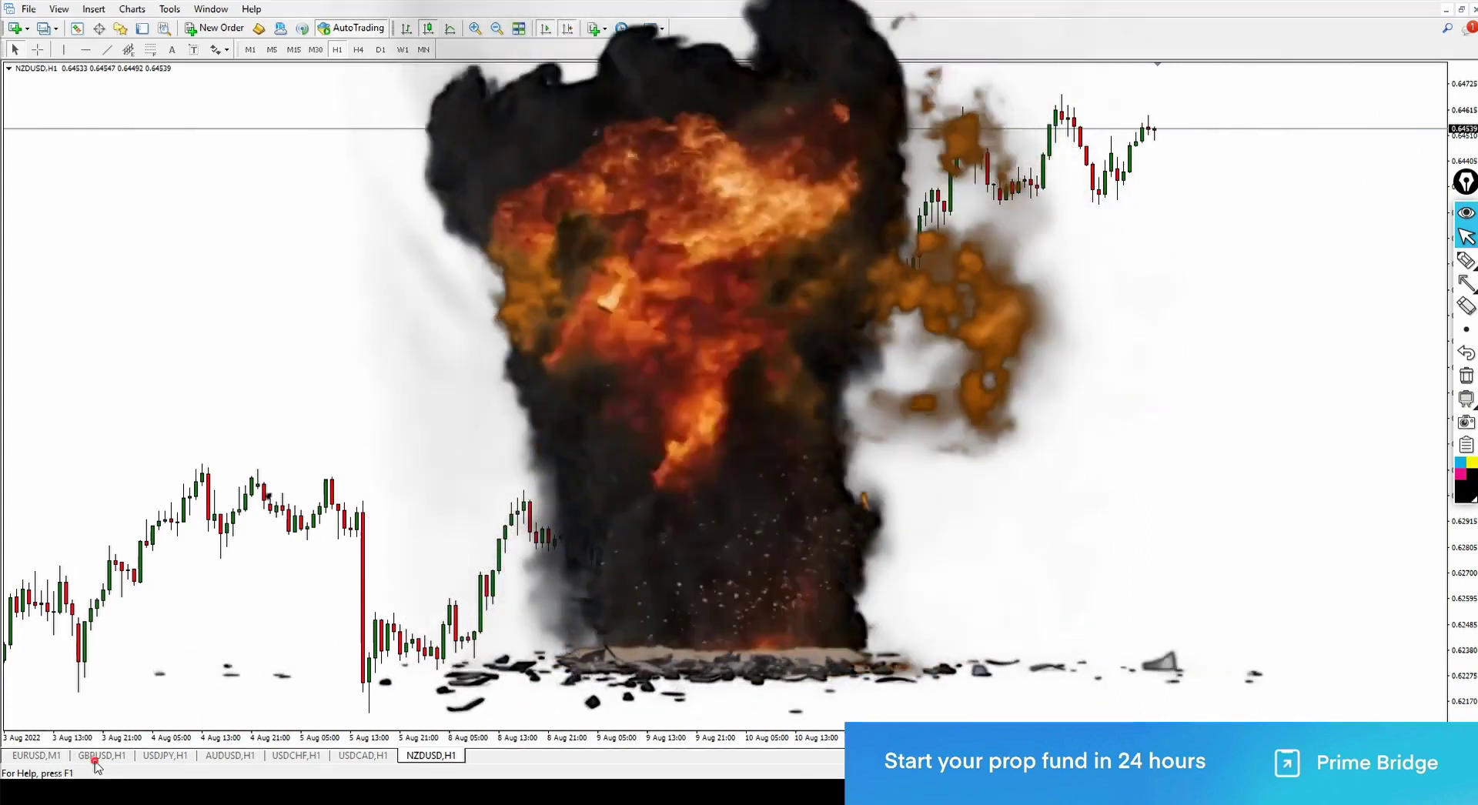
# - Open the GBPUSD chart at its latest candles, switch it to the daily timeframe and enlarge the candles
pyautogui.click(95, 759)
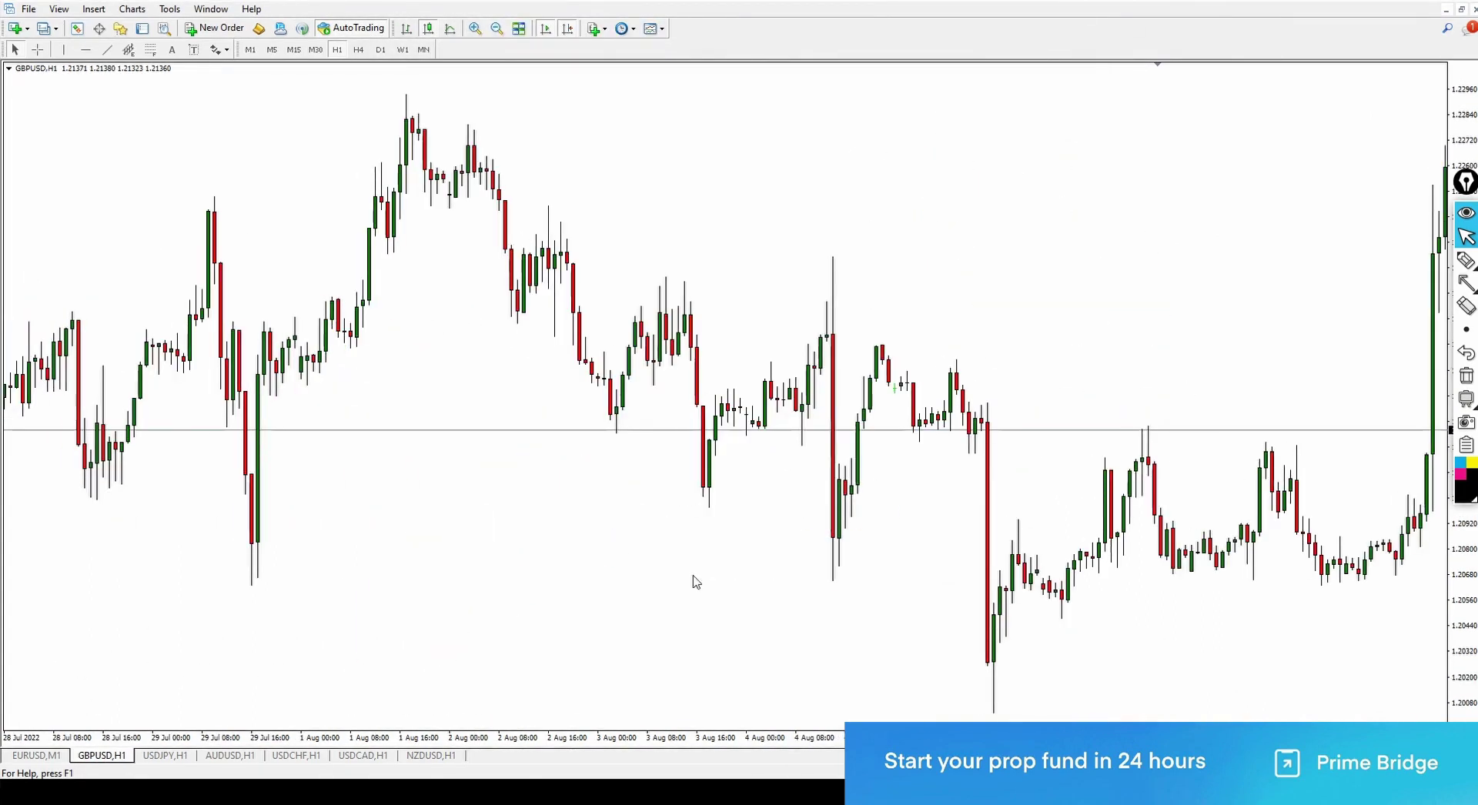
pyautogui.click(565, 31)
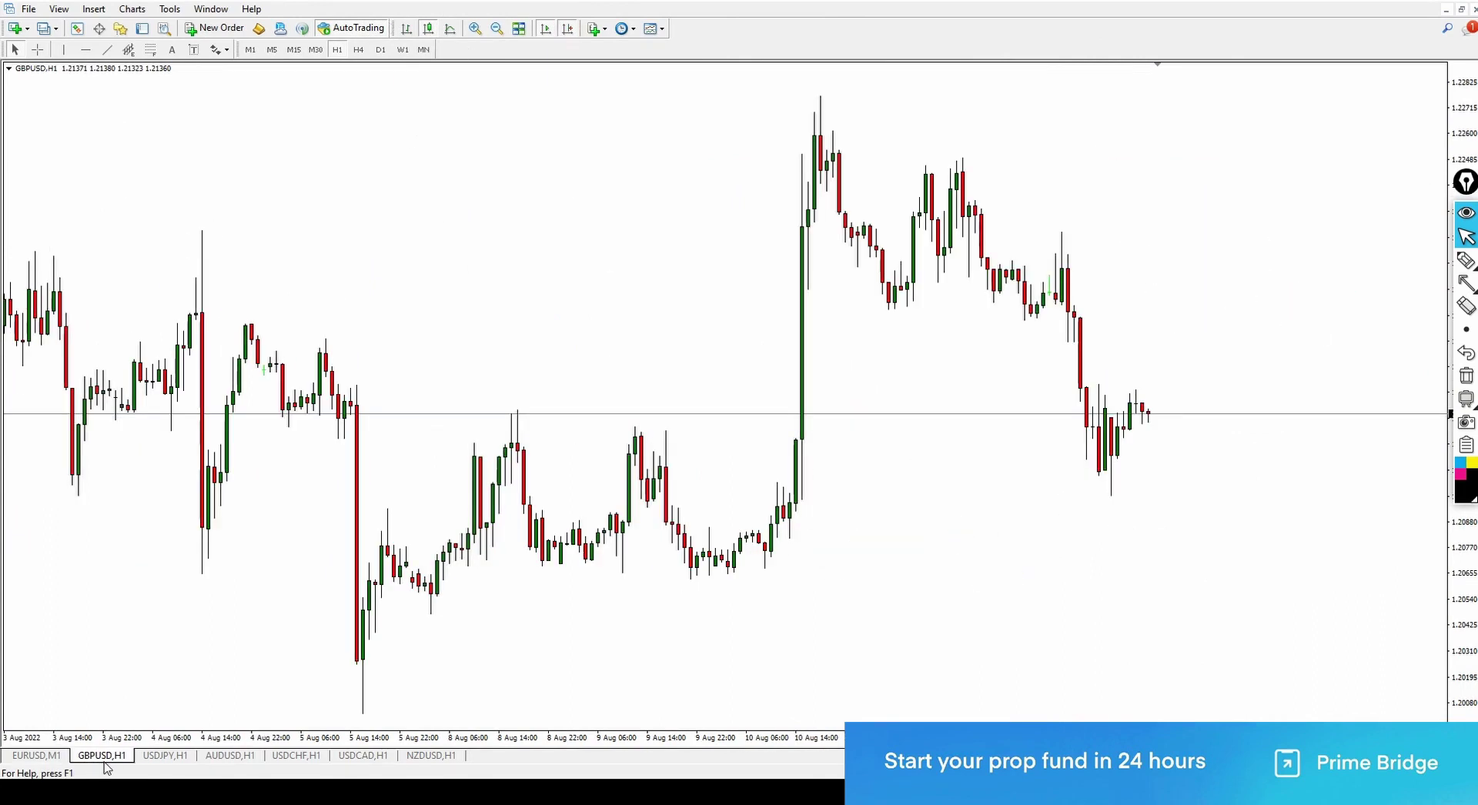
pyautogui.click(377, 50)
pyautogui.click(477, 28)
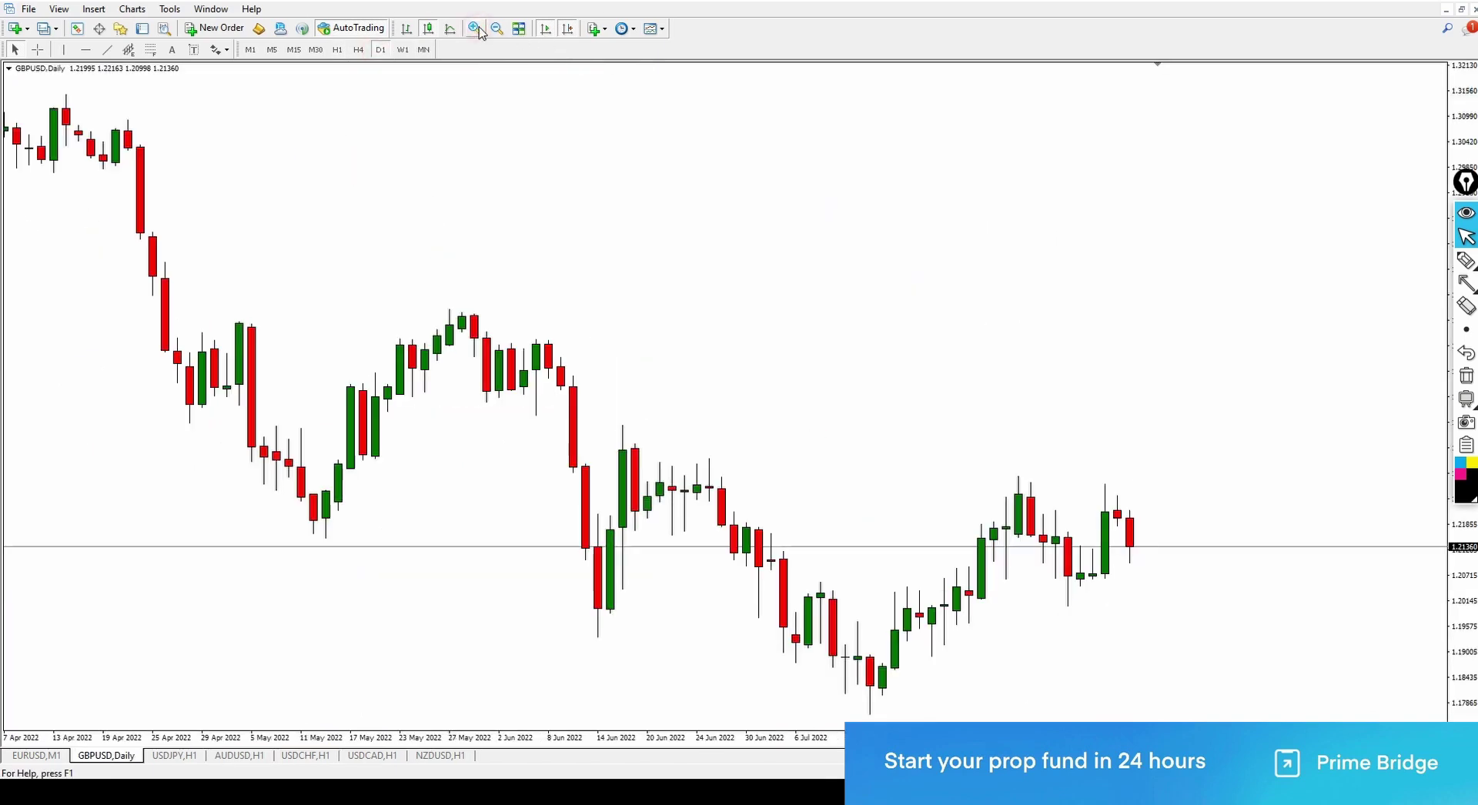
# - Add horizontal lines to the GBPUSD daily chart at about 1.2274 on recent highs, 1.1804 on the July low and 1.2048 on recent lows
pyautogui.click(85, 49)
pyautogui.click(1029, 486)
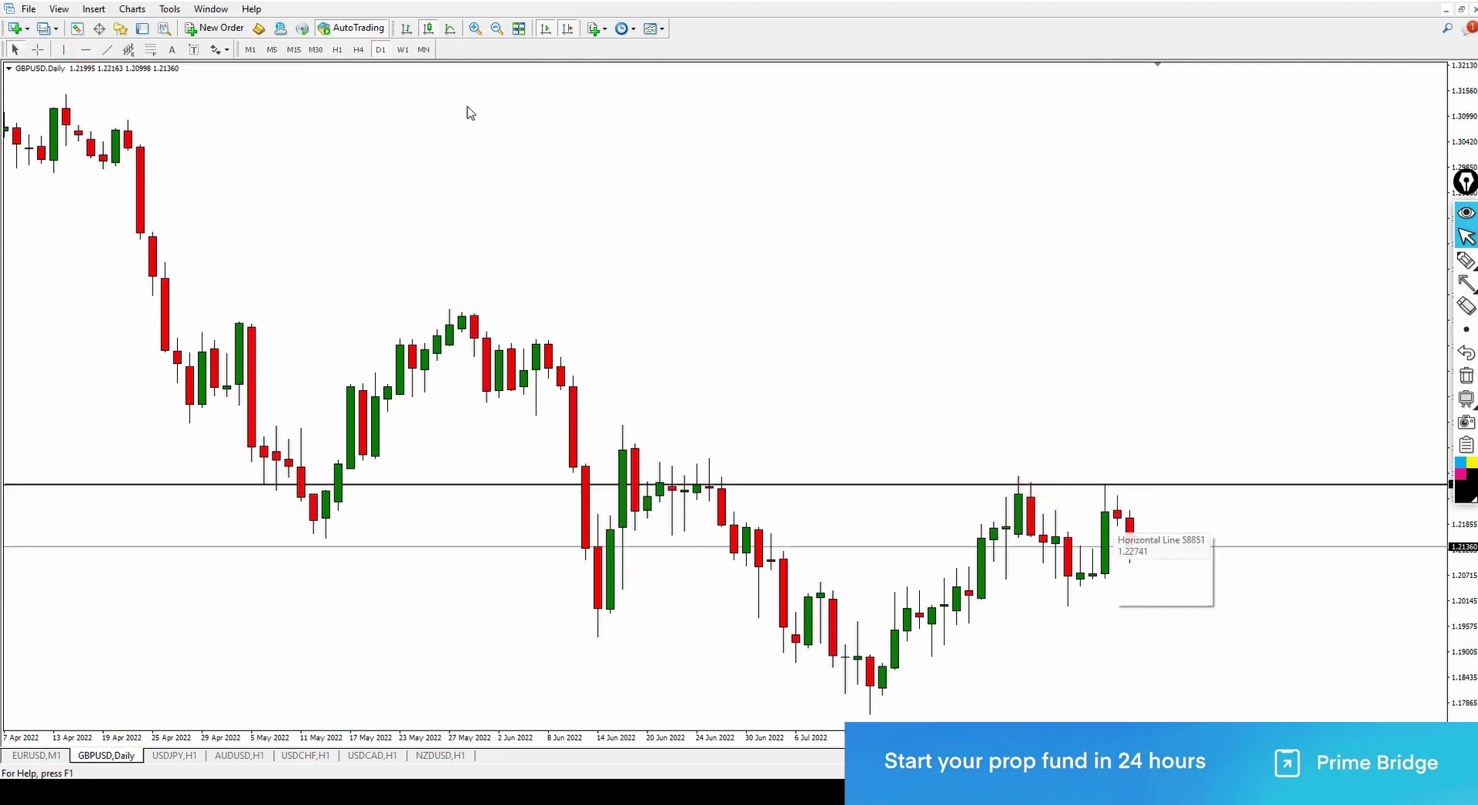
pyautogui.click(85, 49)
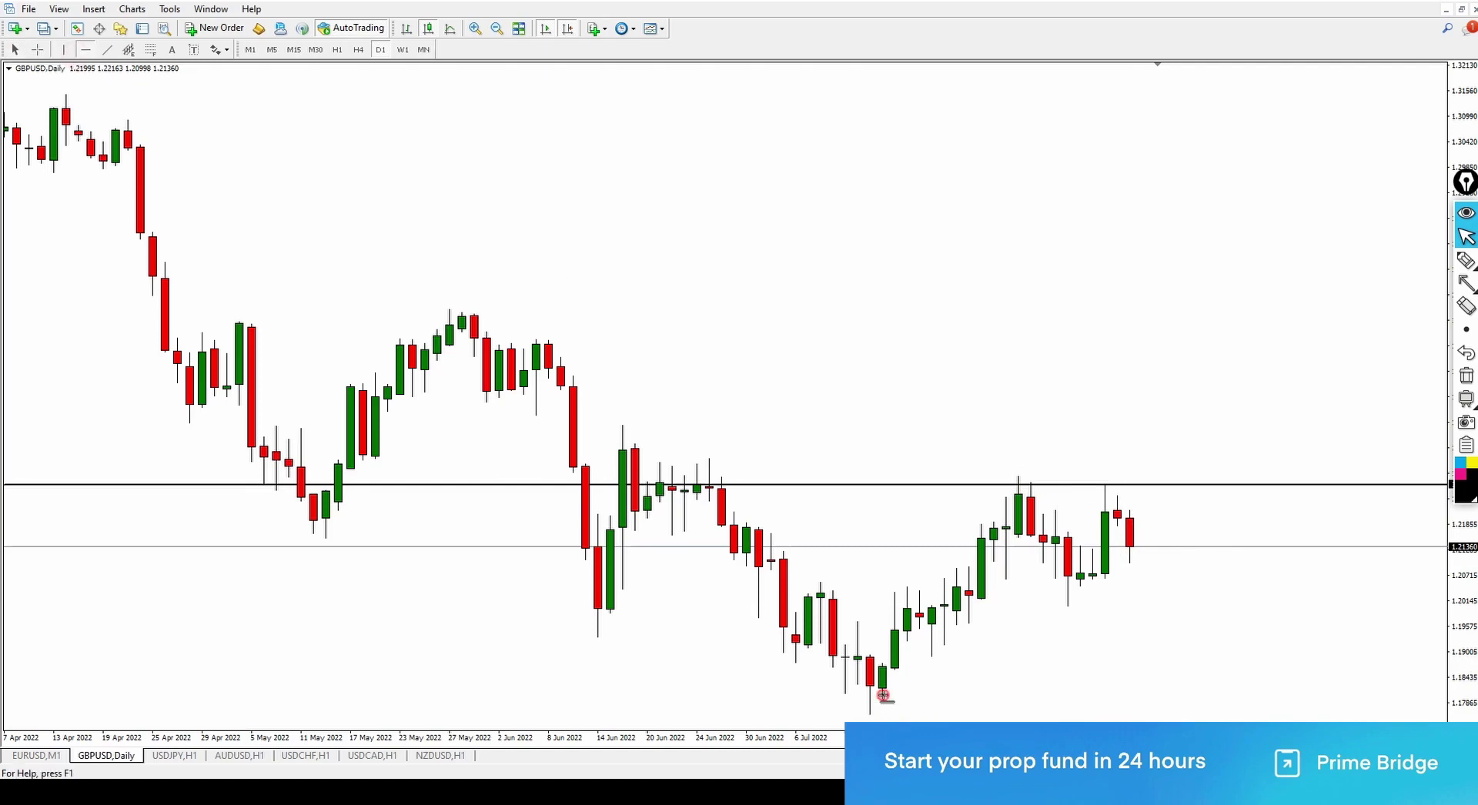
pyautogui.click(884, 695)
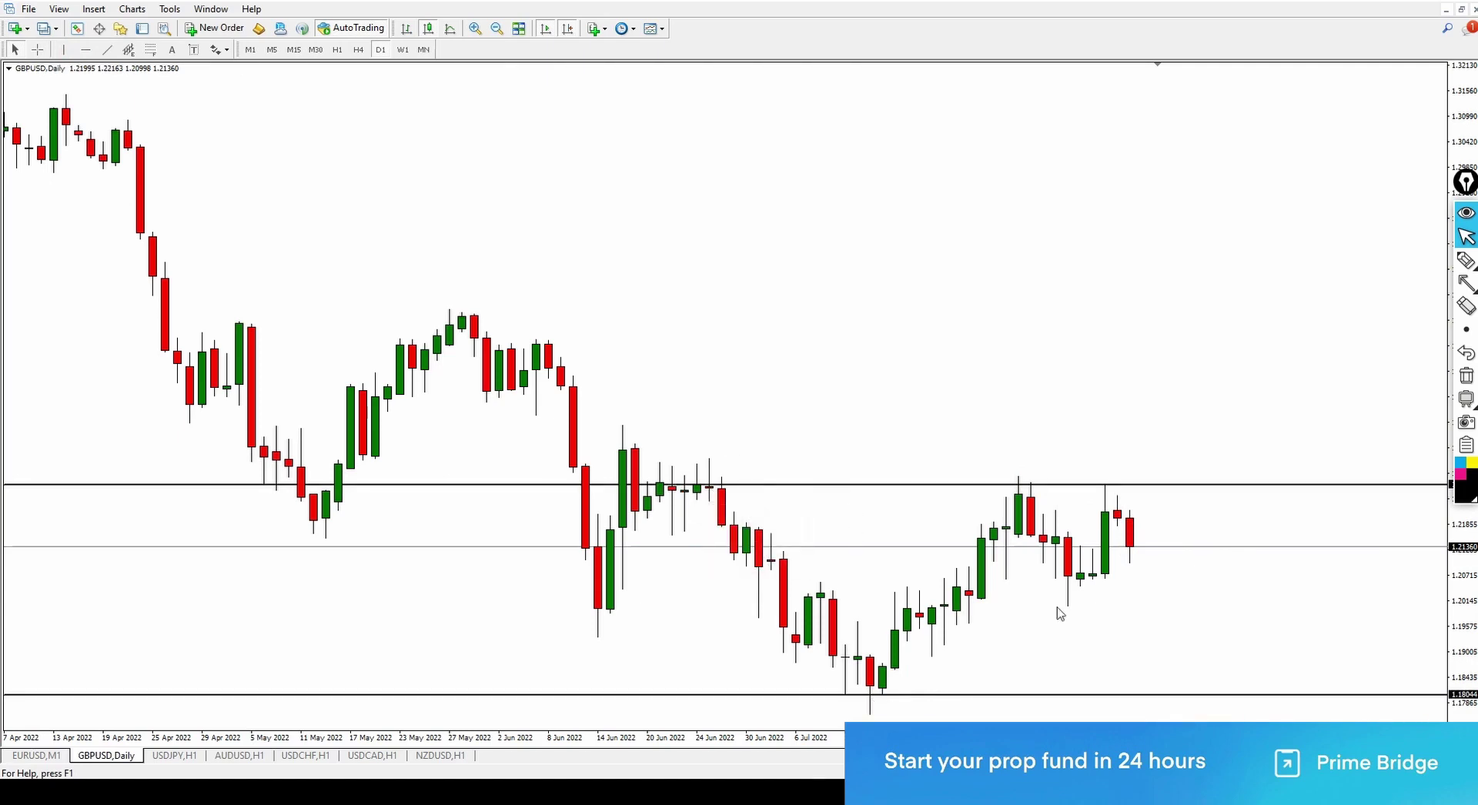
pyautogui.click(85, 49)
pyautogui.click(1083, 586)
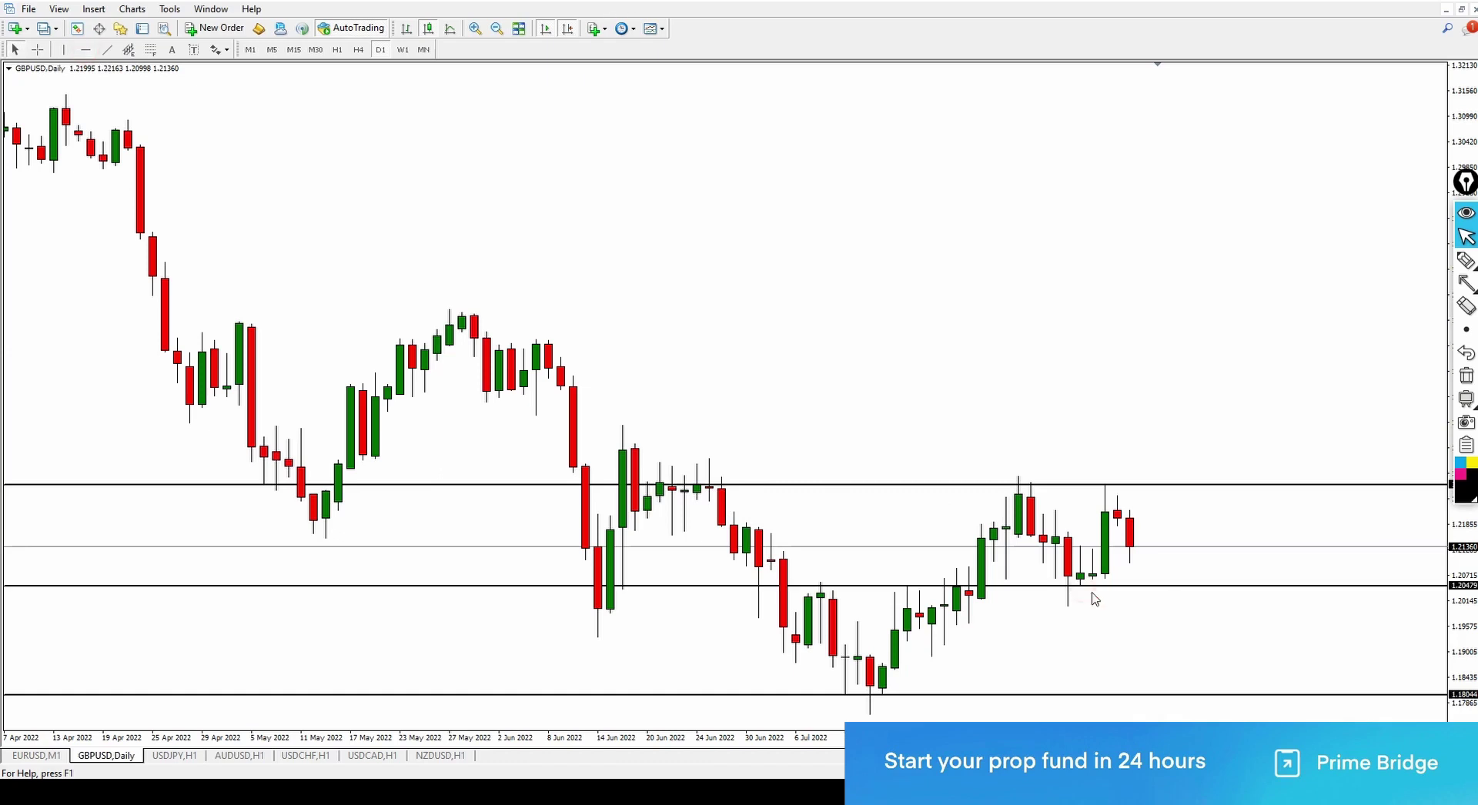
# - On the four-hour timeframe, box both peaks at the 1.22741 line and the low at the 1.20479 line, then clear the boxes
pyautogui.click(359, 50)
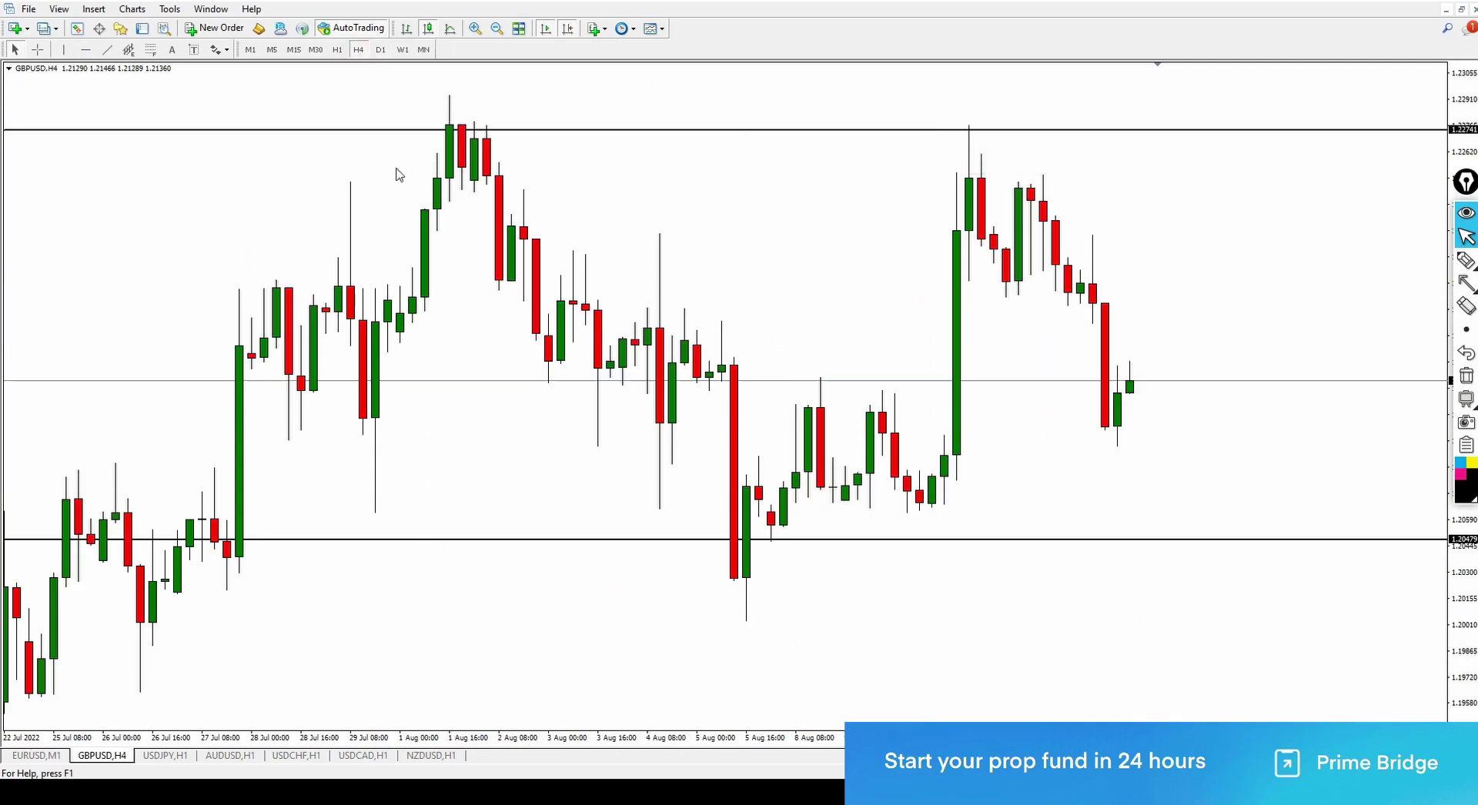
pyautogui.click(1467, 283)
pyautogui.moveTo(422, 101); pyautogui.dragTo(507, 143)
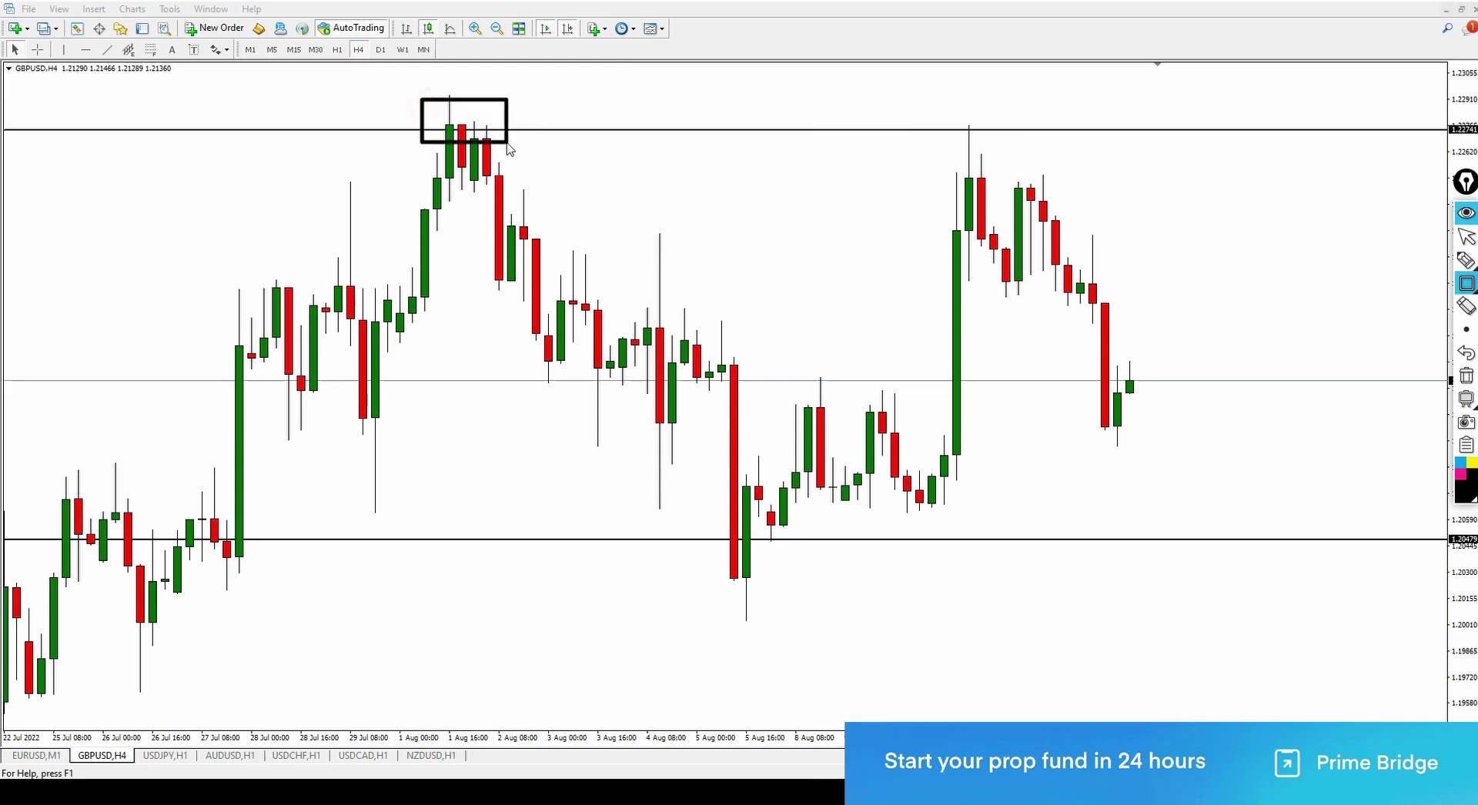
pyautogui.moveTo(941, 107); pyautogui.dragTo(1002, 146)
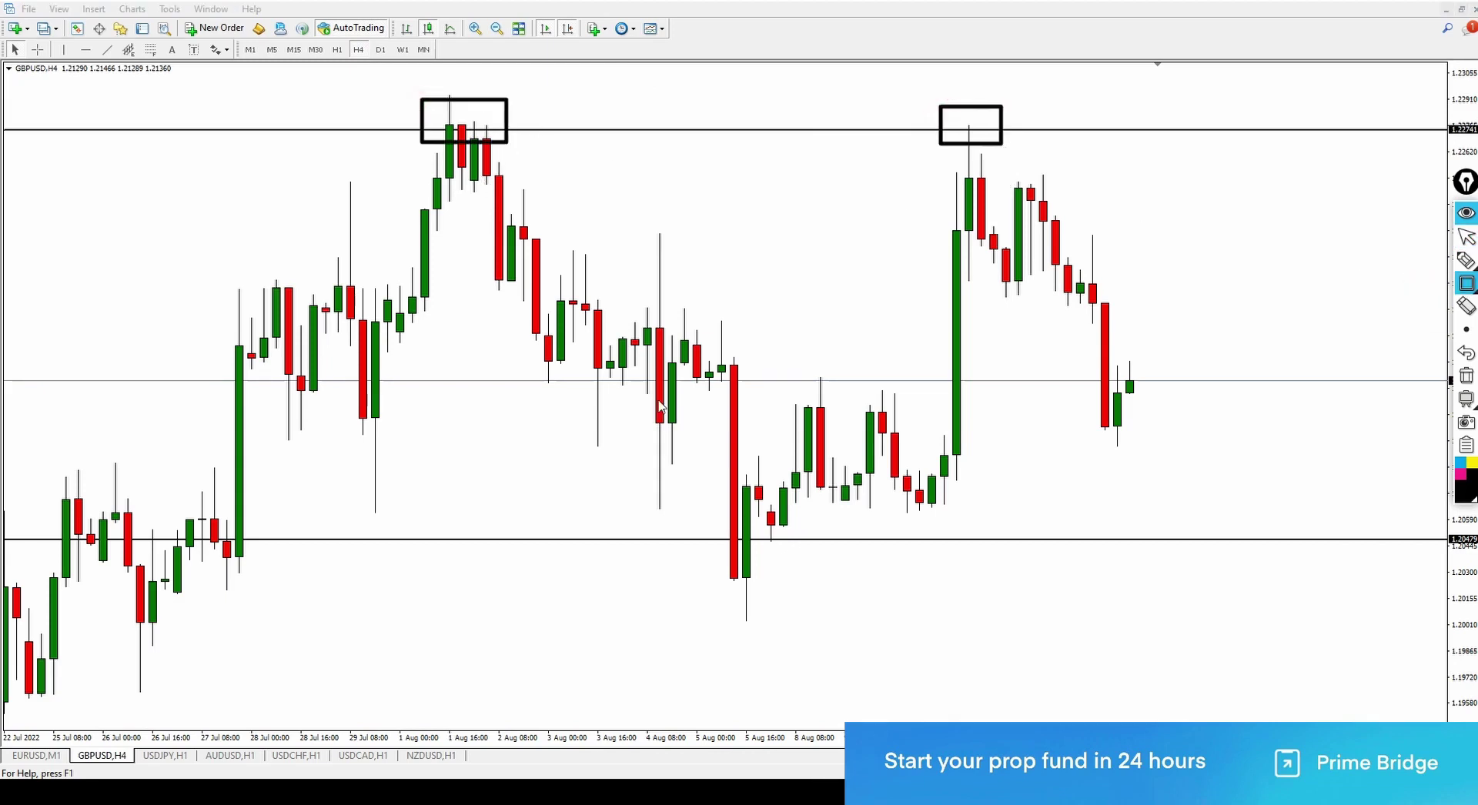
pyautogui.moveTo(676, 522); pyautogui.dragTo(803, 600)
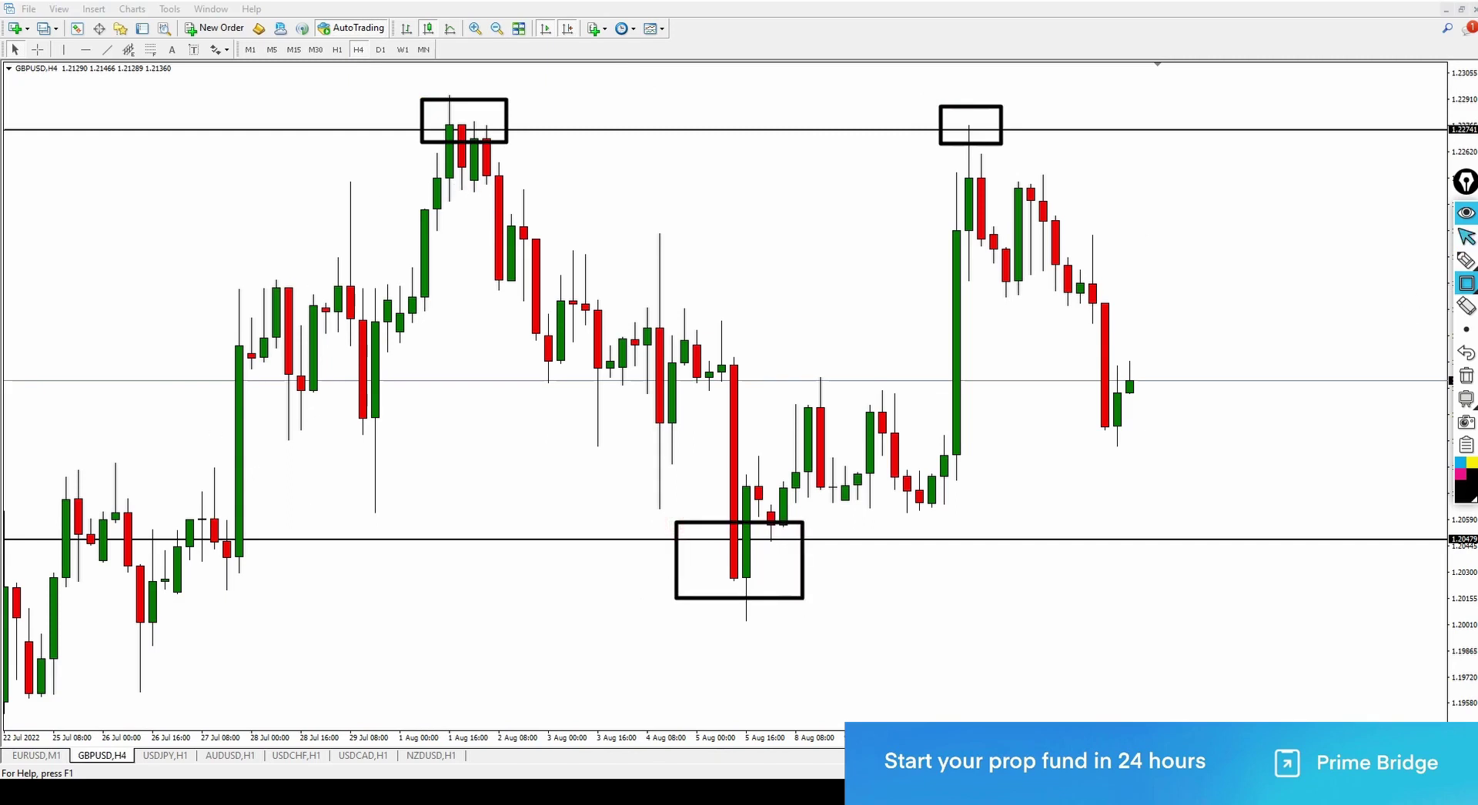
pyautogui.click(1466, 237)
pyautogui.click(1466, 377)
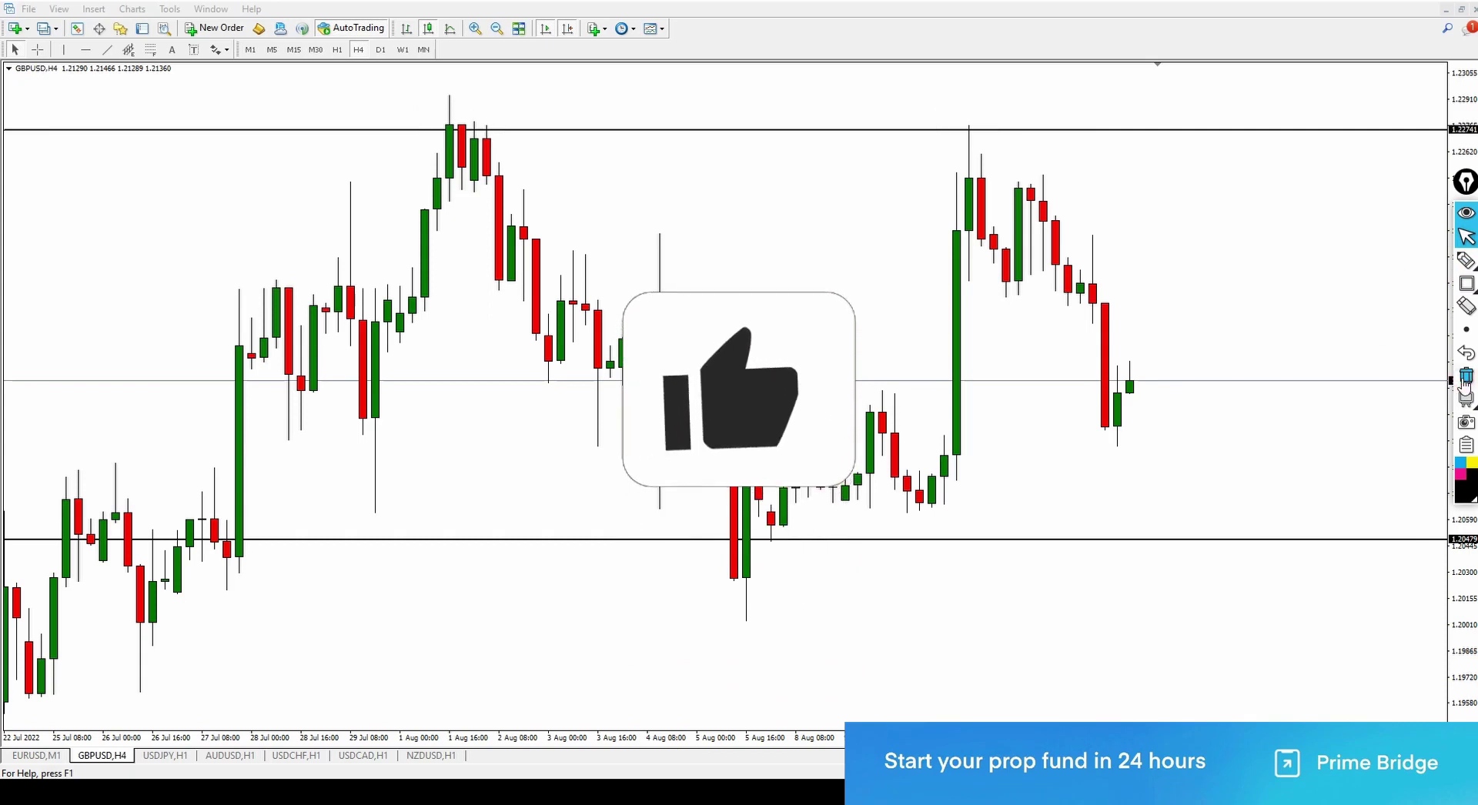
# - Switch the GBPUSD chart to the one-hour timeframe, box the 10 August peak at the 1.22741 line, then clear the box
pyautogui.click(338, 49)
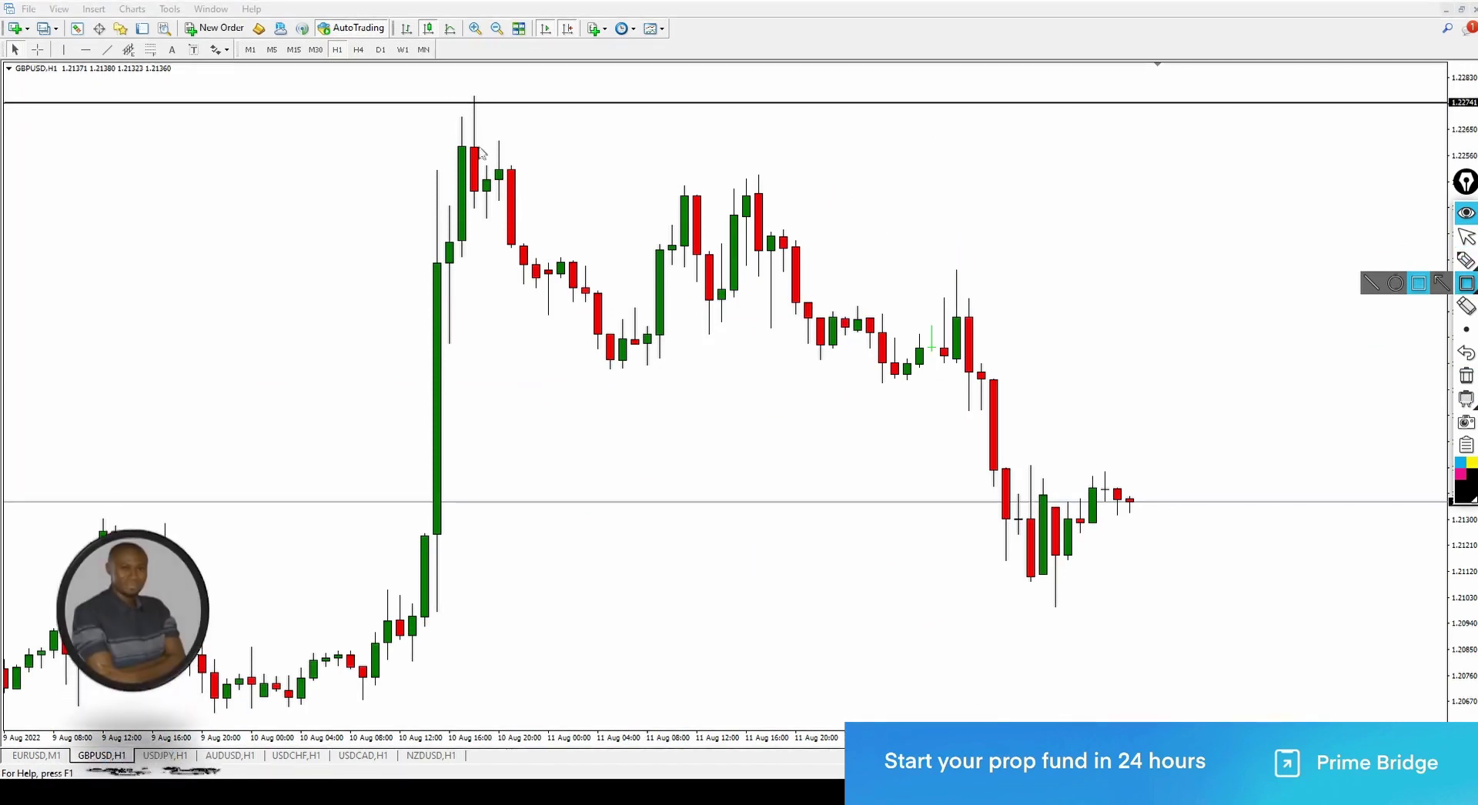
pyautogui.moveTo(428, 75); pyautogui.dragTo(509, 136)
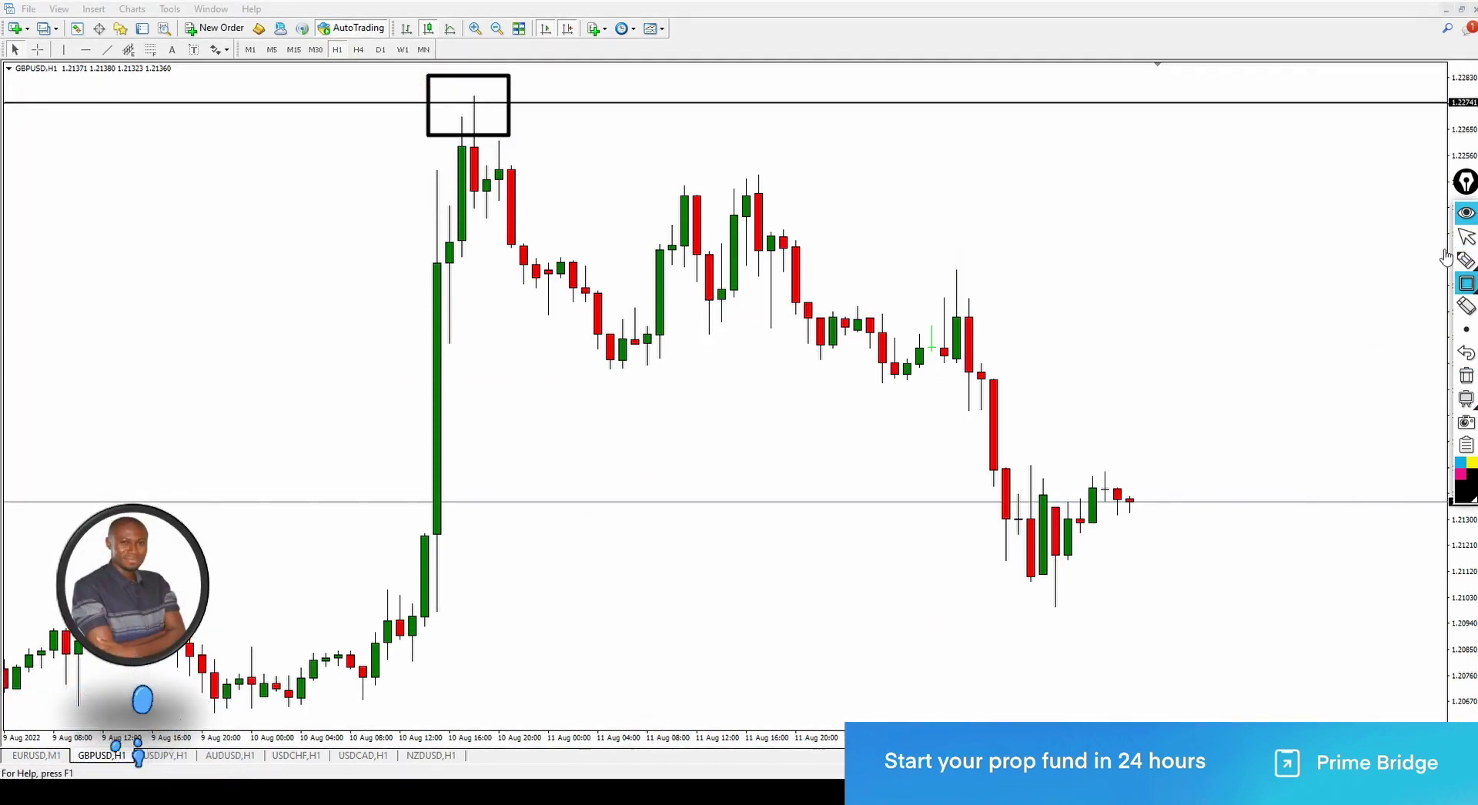
pyautogui.click(1467, 236)
pyautogui.moveTo(1463, 323)
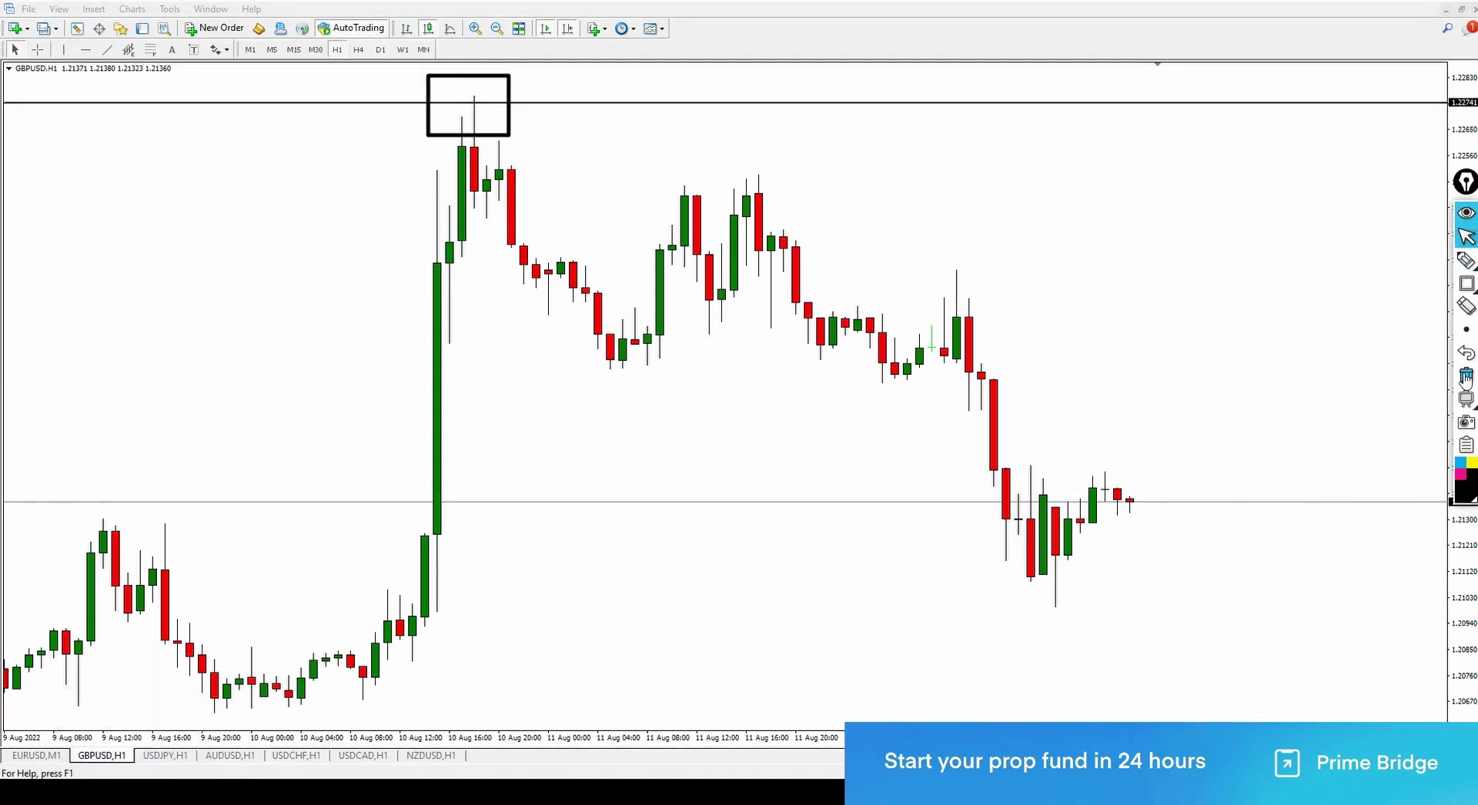
# - Examine the earlier one-hour GBPUSD price reactions at the 1.22741 and 1.20479 lines back to late July
pyautogui.scroll(5, 532, 304)
pyautogui.scroll(10, 724, 339)
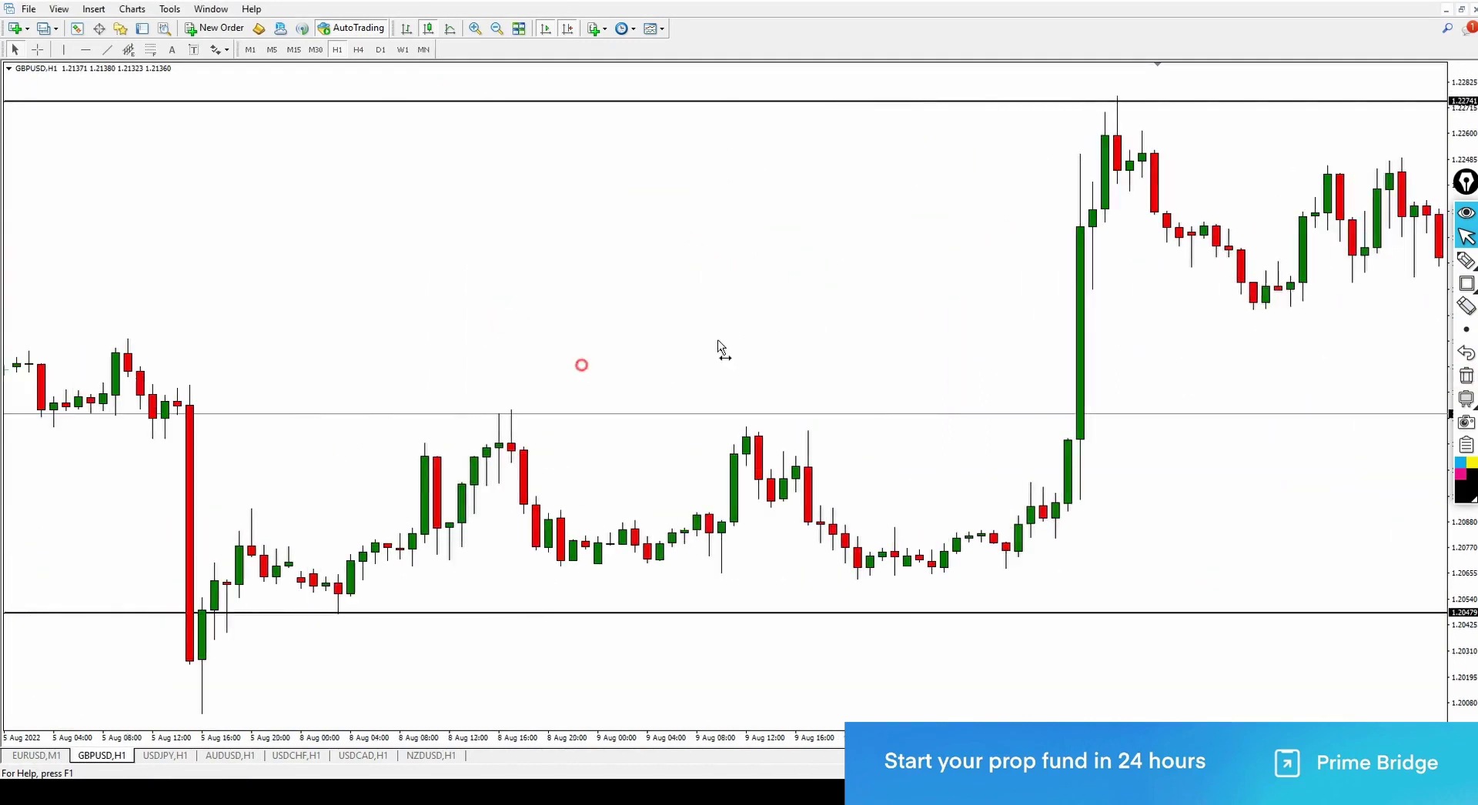
pyautogui.scroll(10, 523, 285)
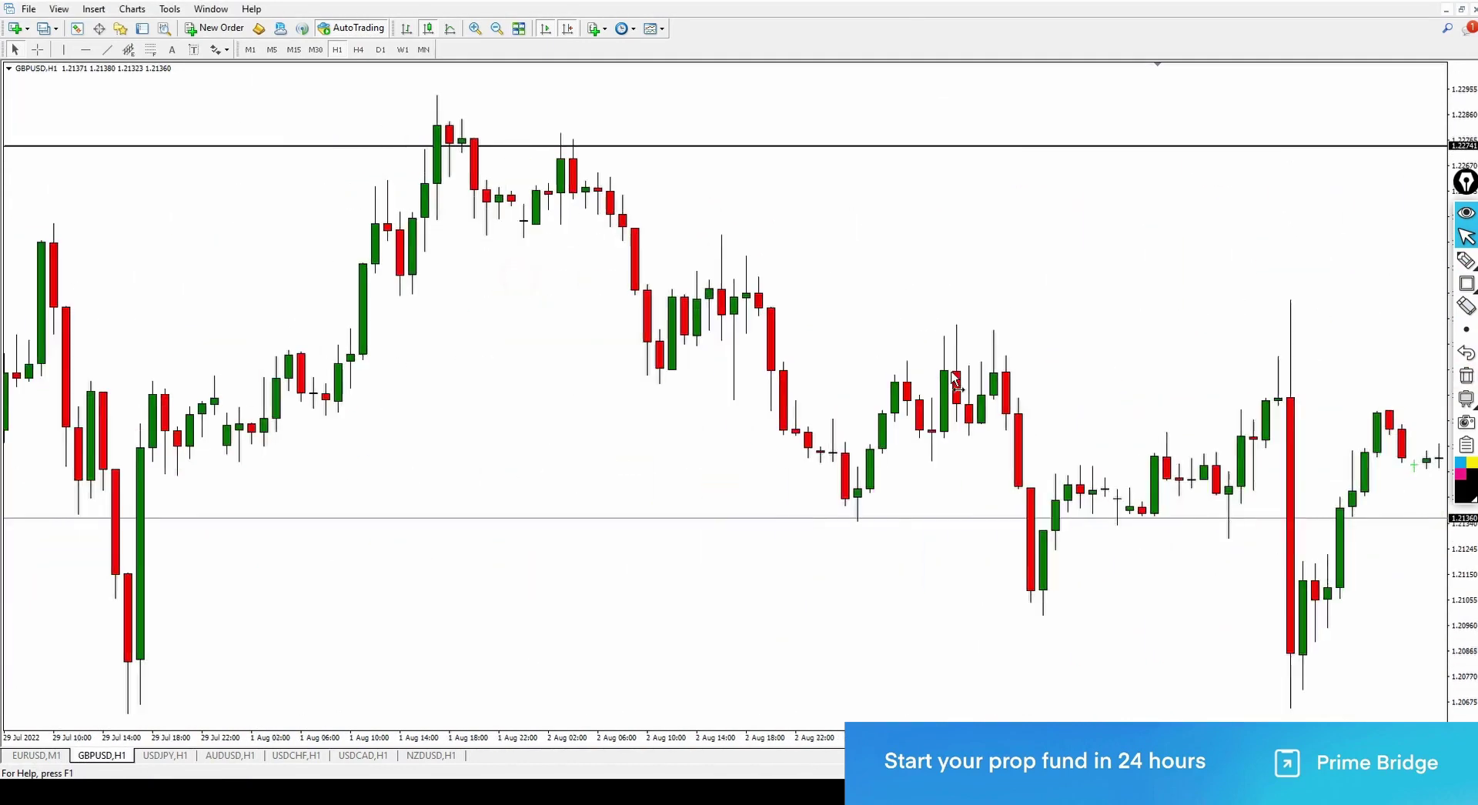
pyautogui.scroll(-10, 976, 396)
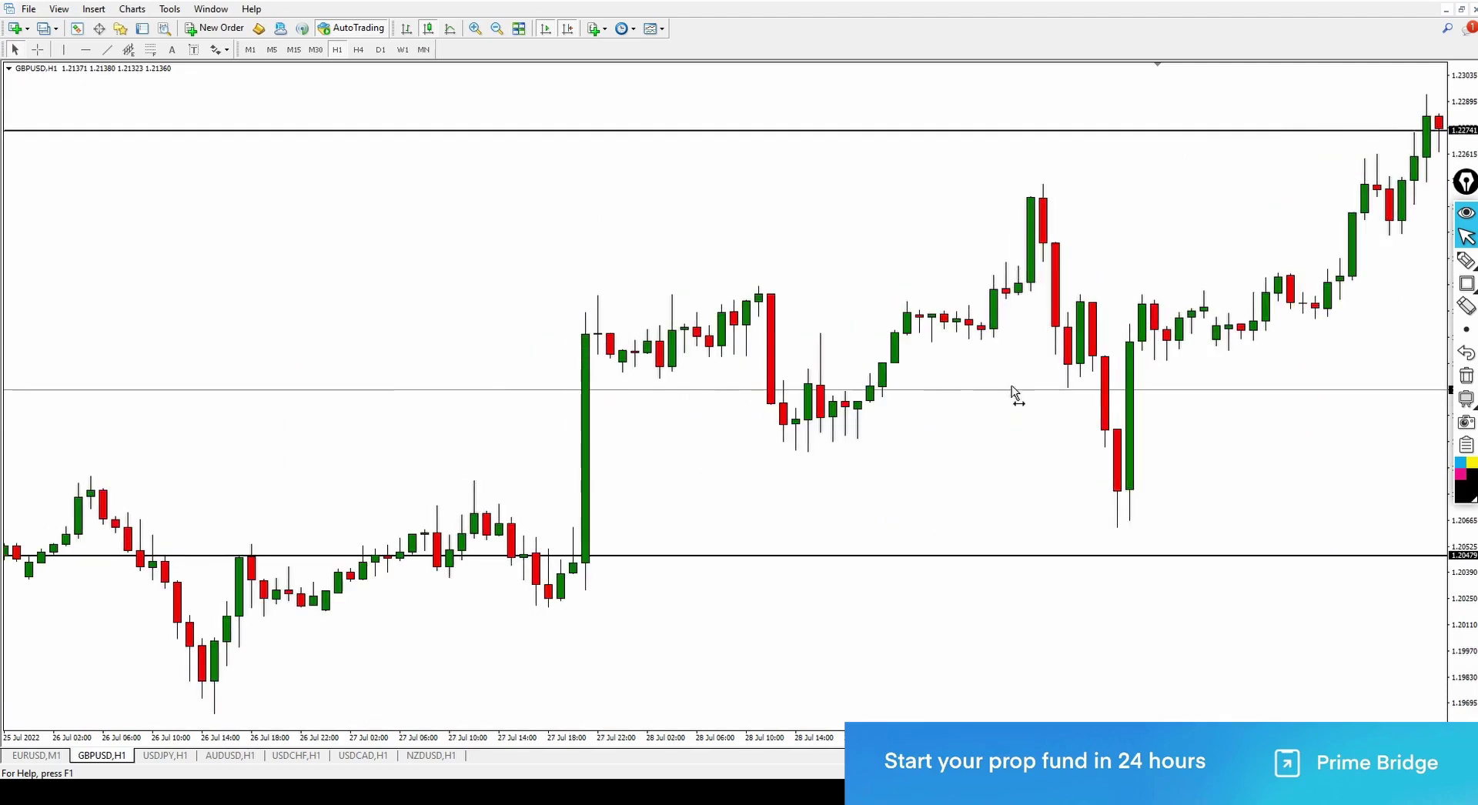
pyautogui.scroll(-10, 42, 242)
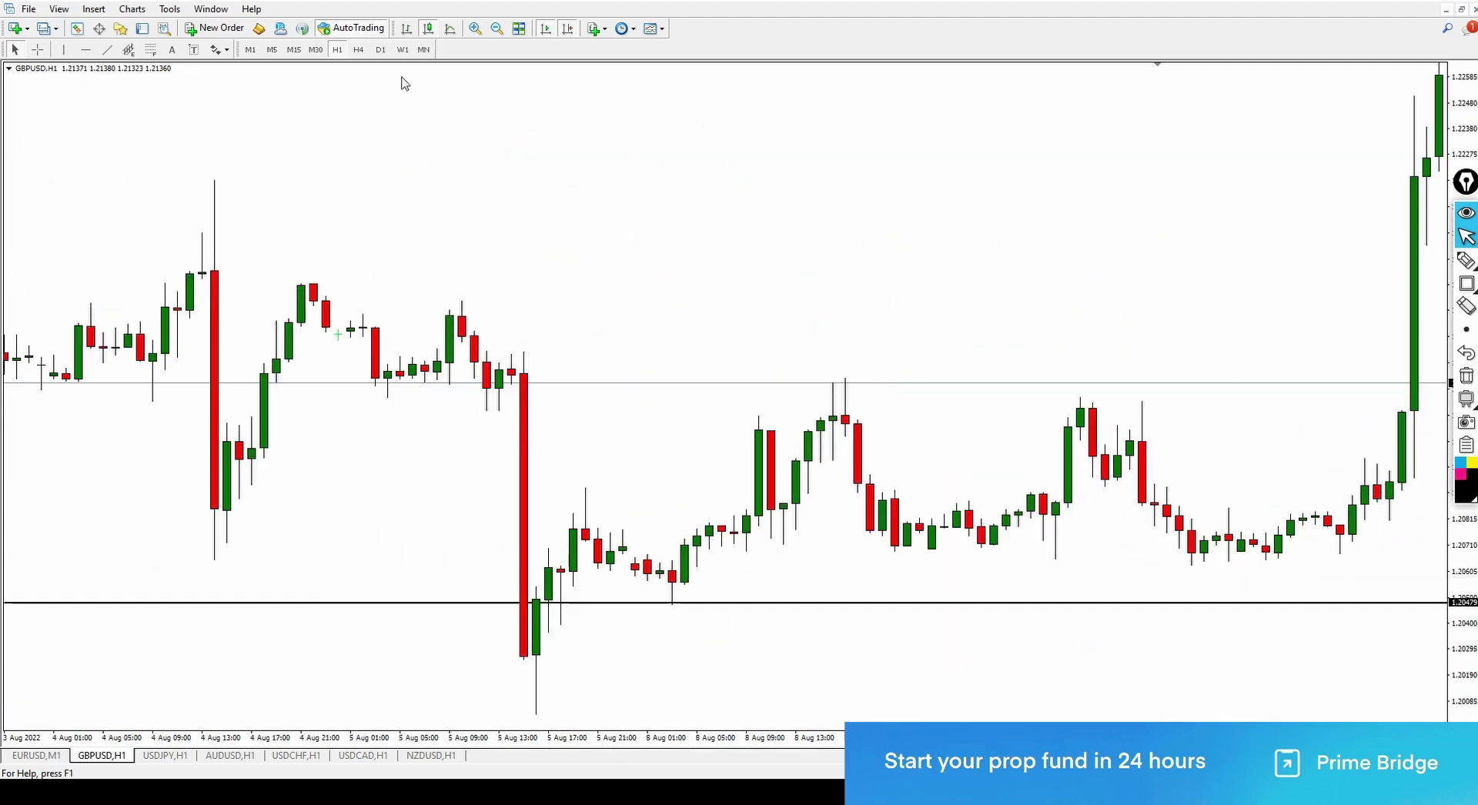
pyautogui.click(498, 33)
pyautogui.scroll(1, 508, 104)
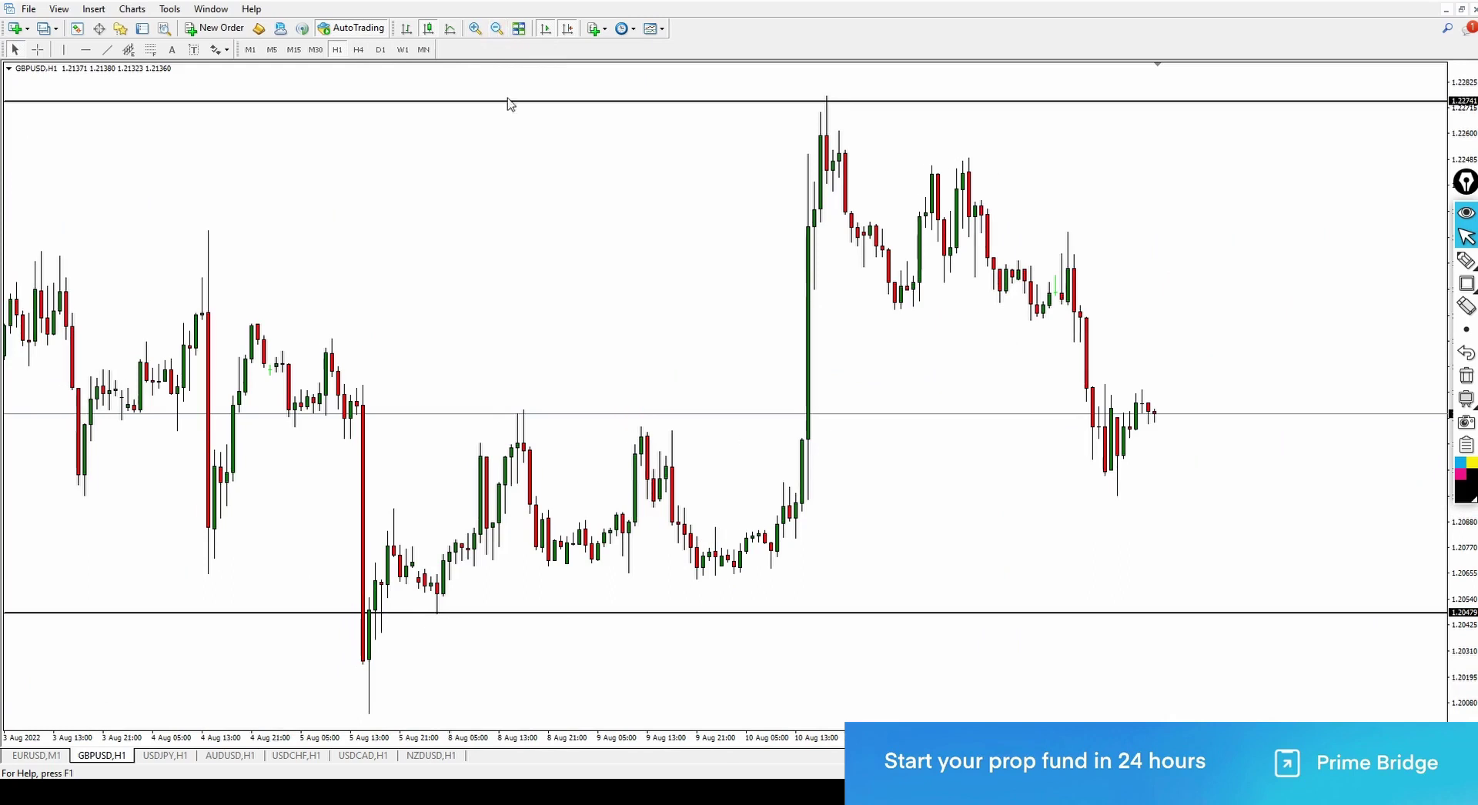
pyautogui.click(502, 34)
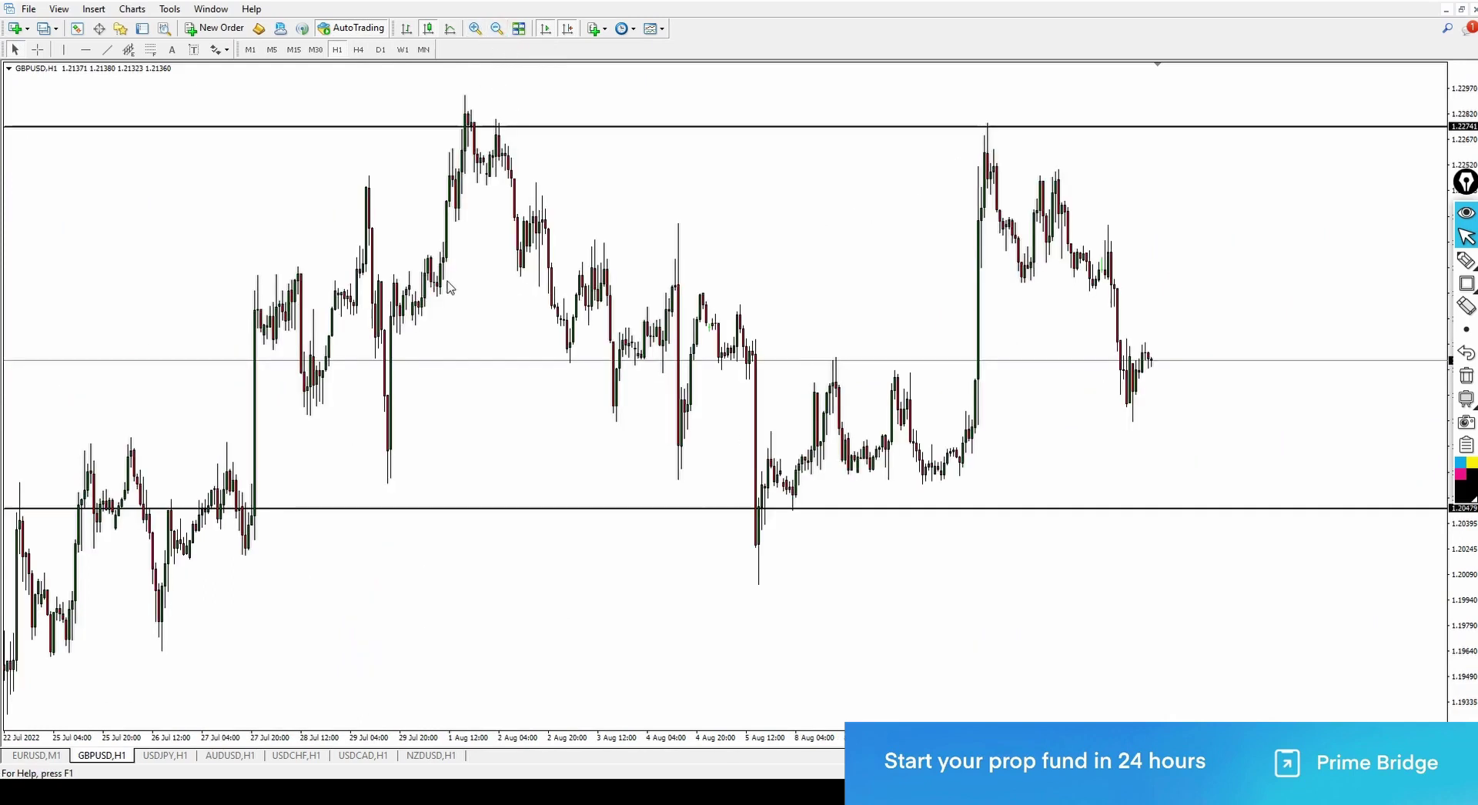
# - Delete the horizontal lines at 1.22741 and 1.20479 from the one-hour GBPUSD chart
pyautogui.click(475, 31)
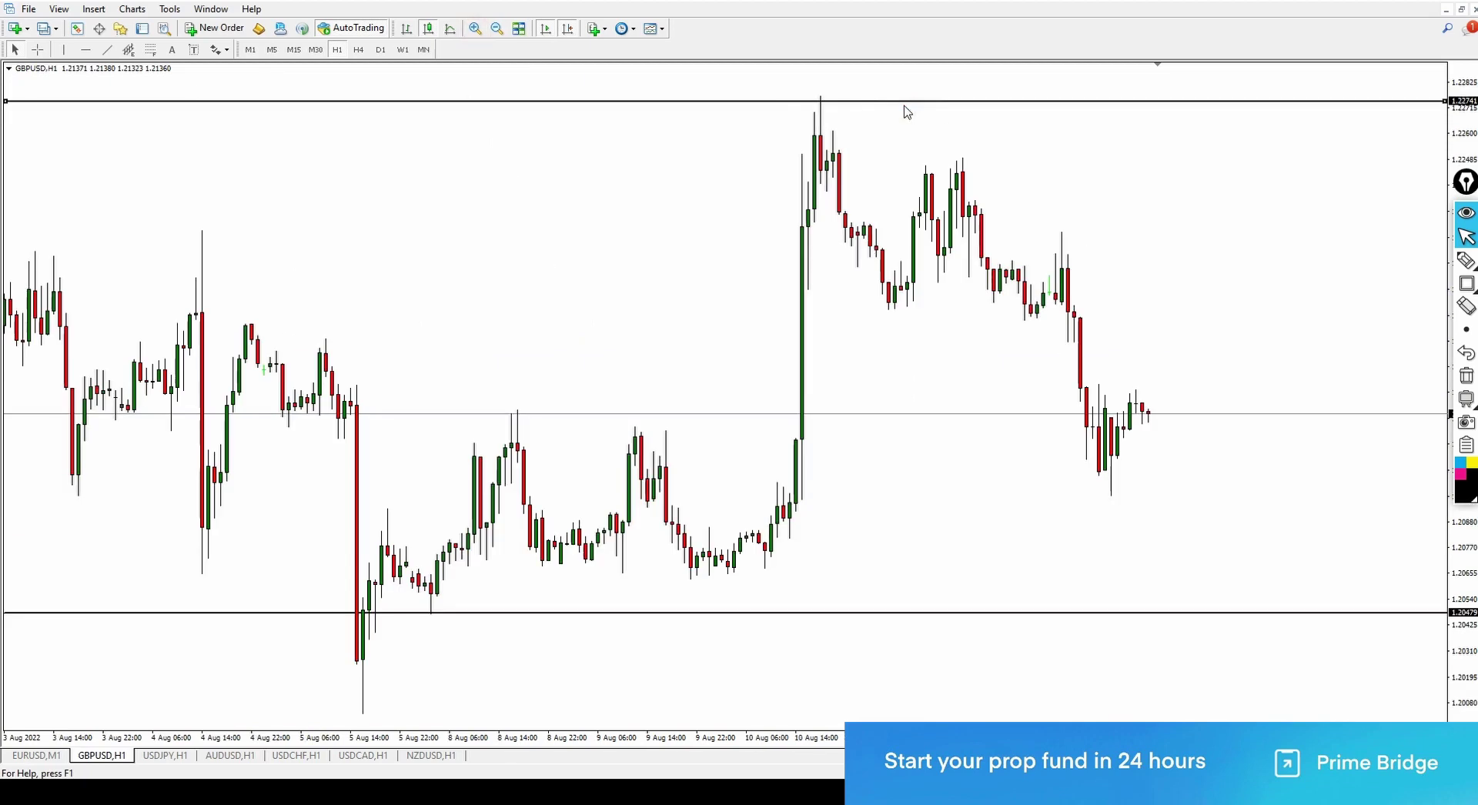
pyautogui.press('Delete')
pyautogui.click(898, 614)
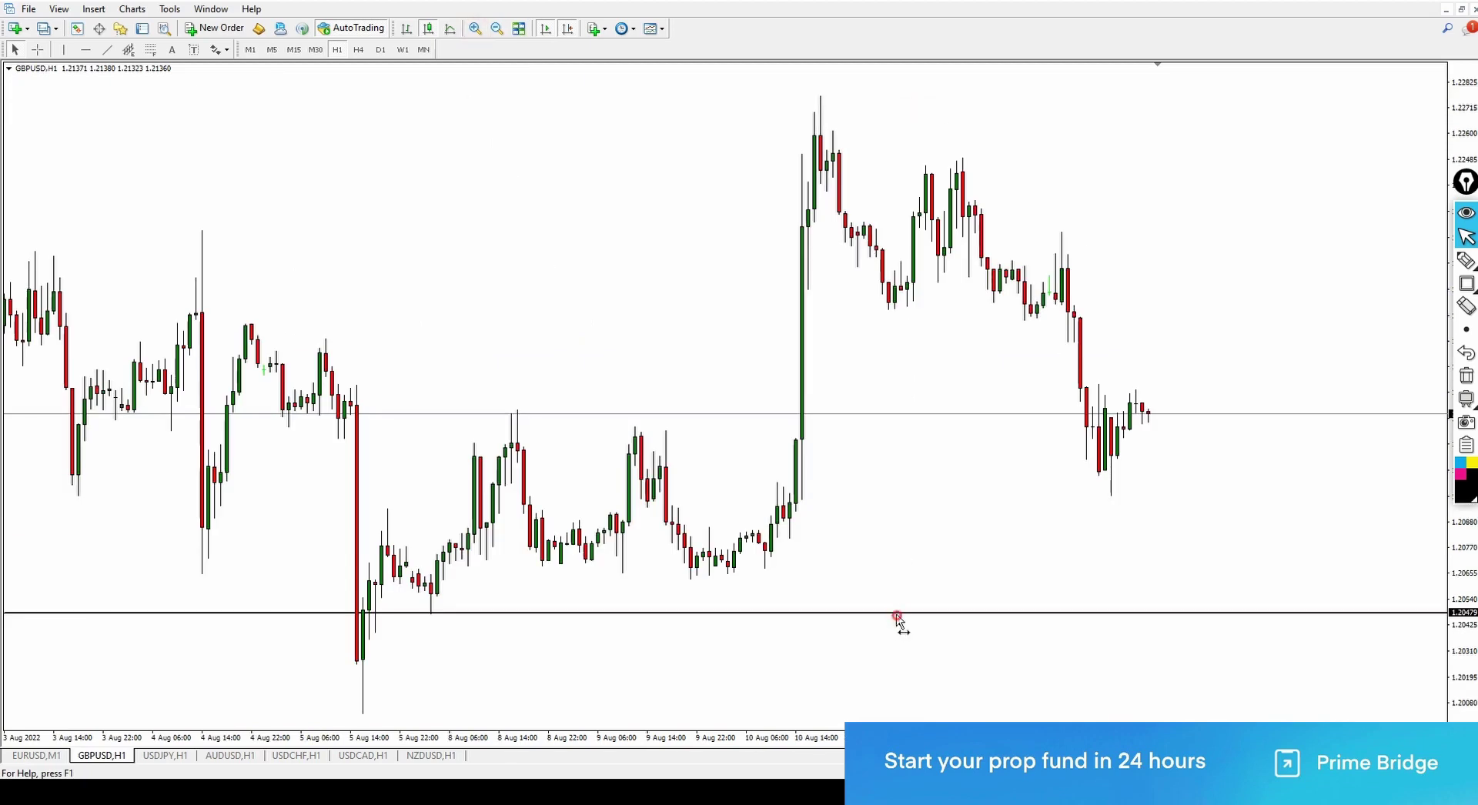
pyautogui.press('Delete')
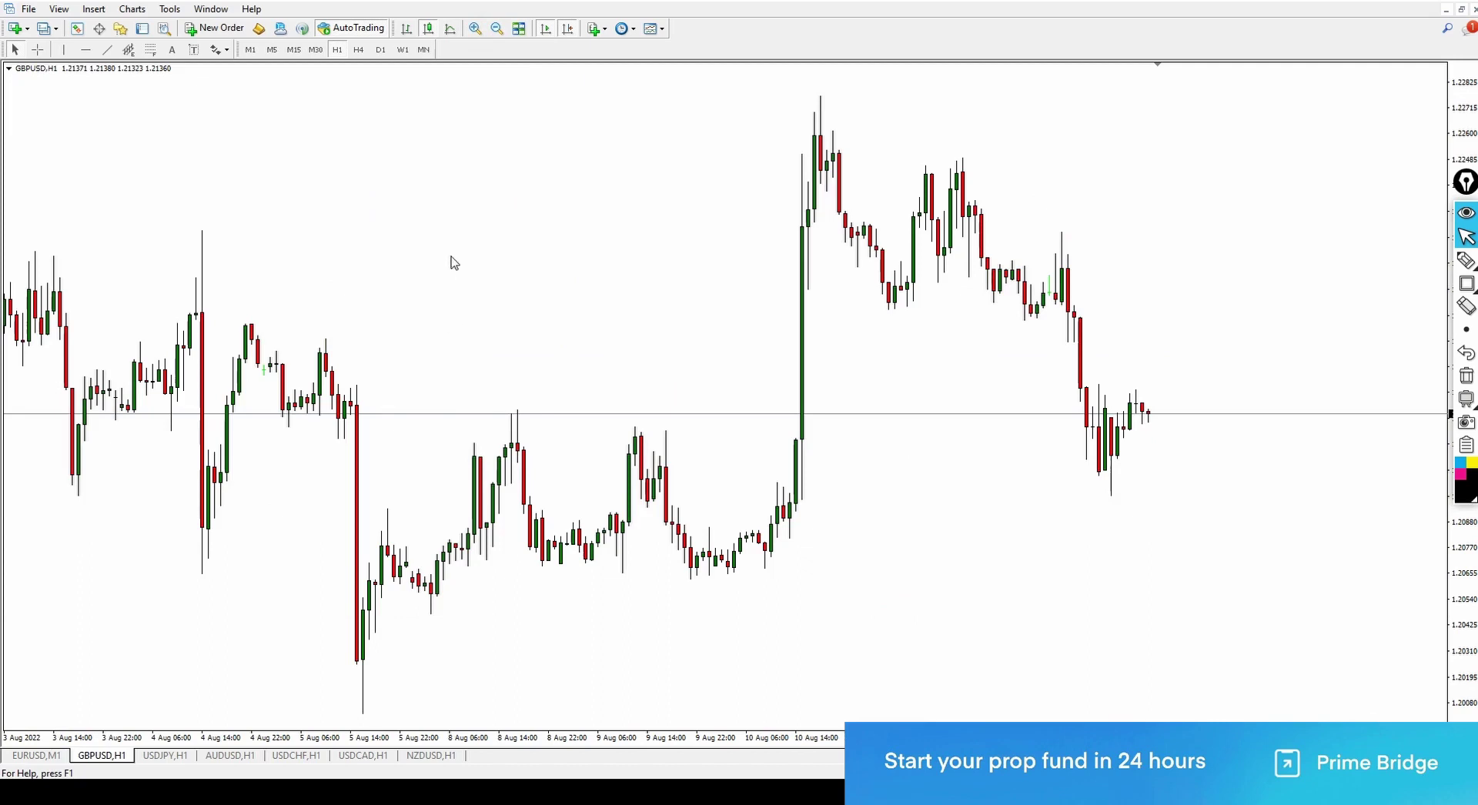